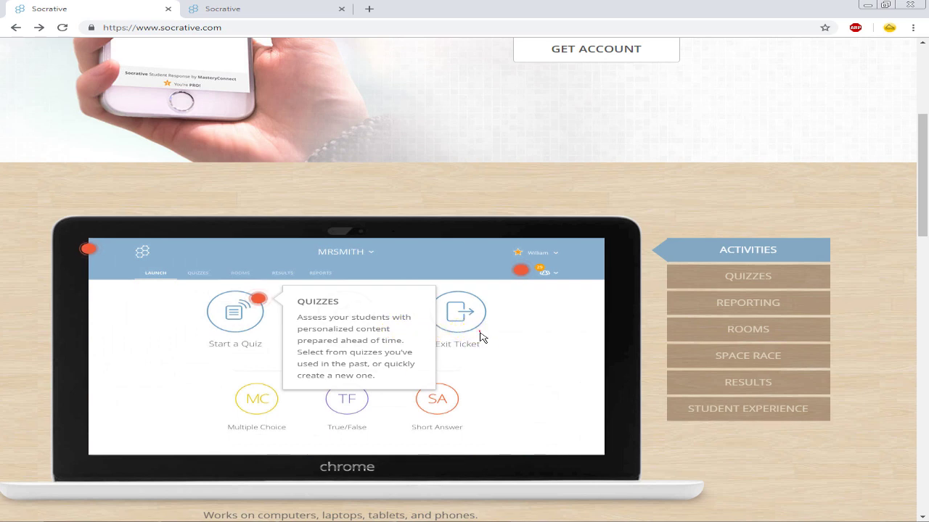
scroll(450, 341, "up", 2)
scroll(492, 346, "down", 1)
scroll(482, 348, "up", 3)
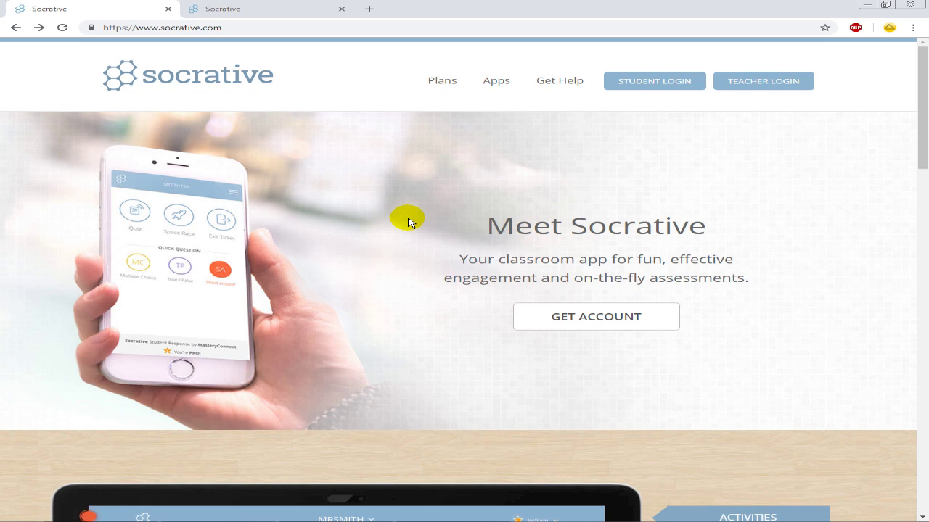
Create a new quiz from the quiz list of the teacher account
left_click(276, 10)
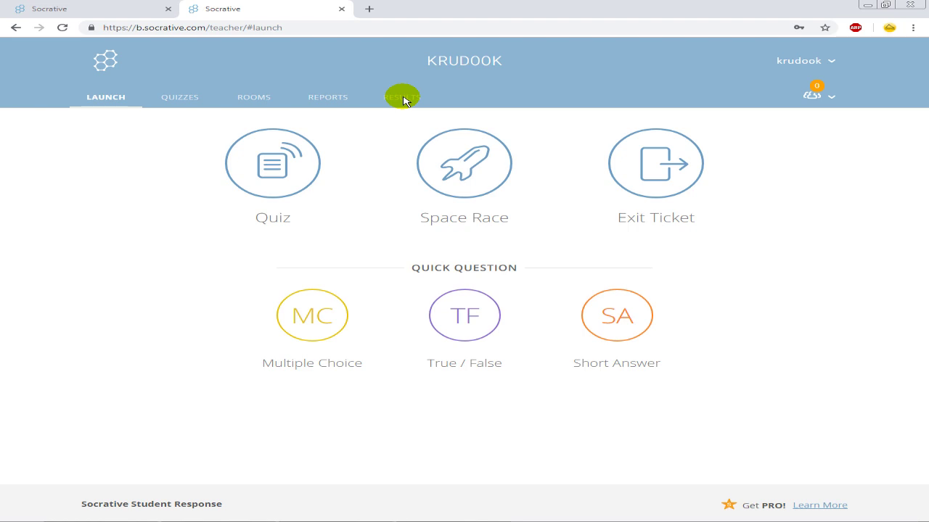
left_click(187, 102)
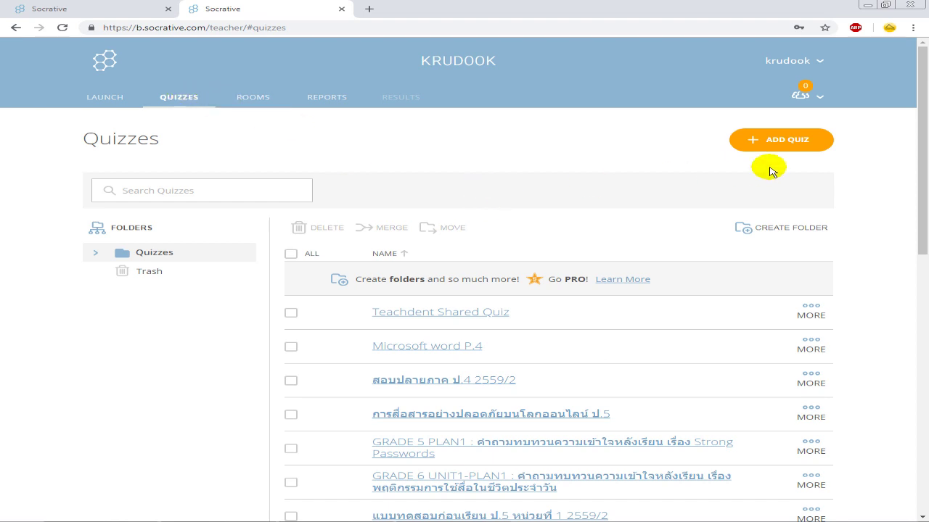
left_click(802, 149)
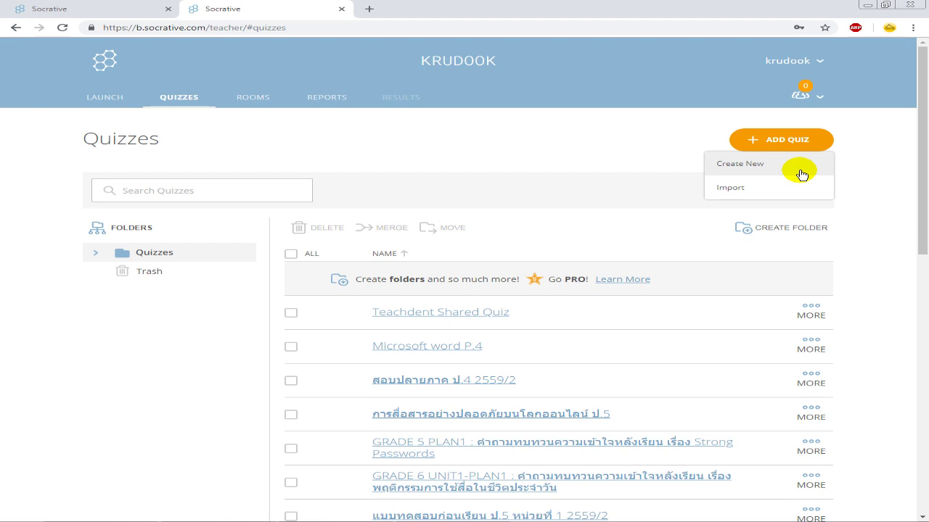
left_click(790, 172)
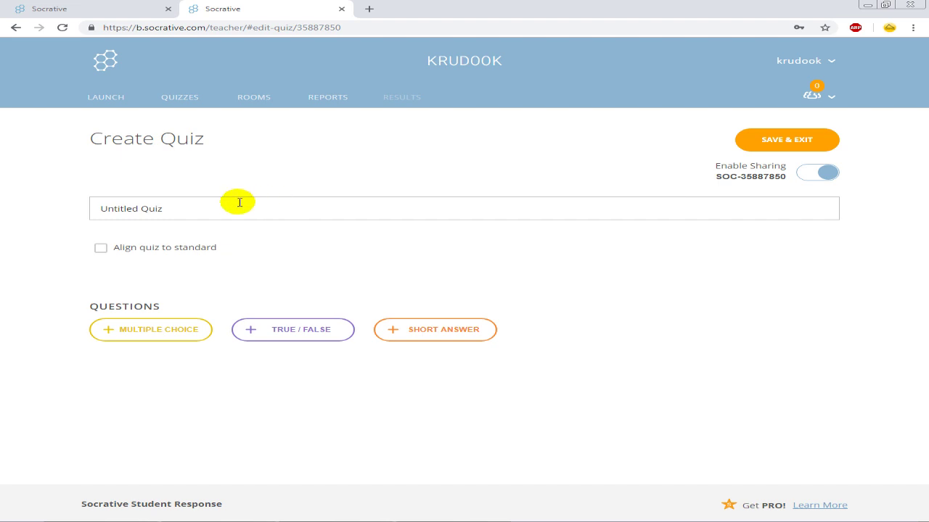
Title the quiz "Teachdent Shared Quizs" and preview the standard alignment fields, leaving alignment off
left_click_drag(236, 209, 92, 210)
type("Teac")
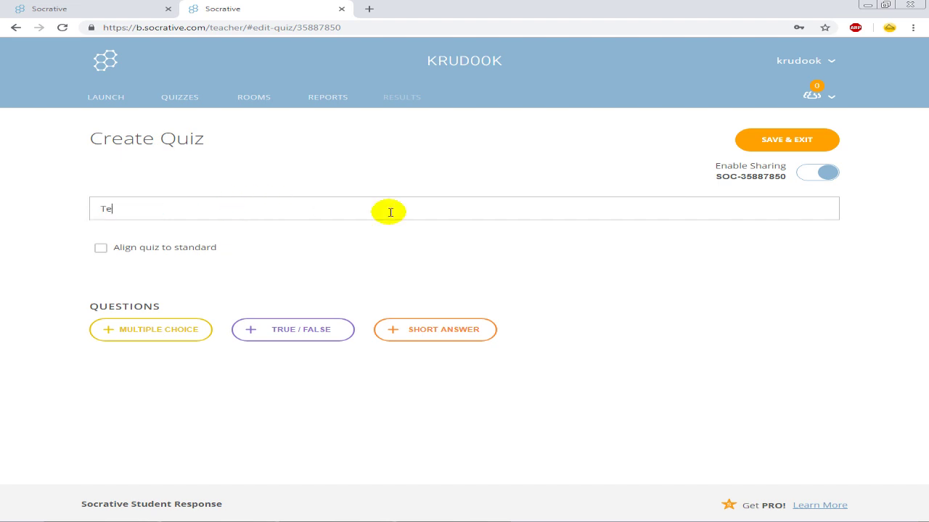
key("BackSpace")
type("chdent Shared Q")
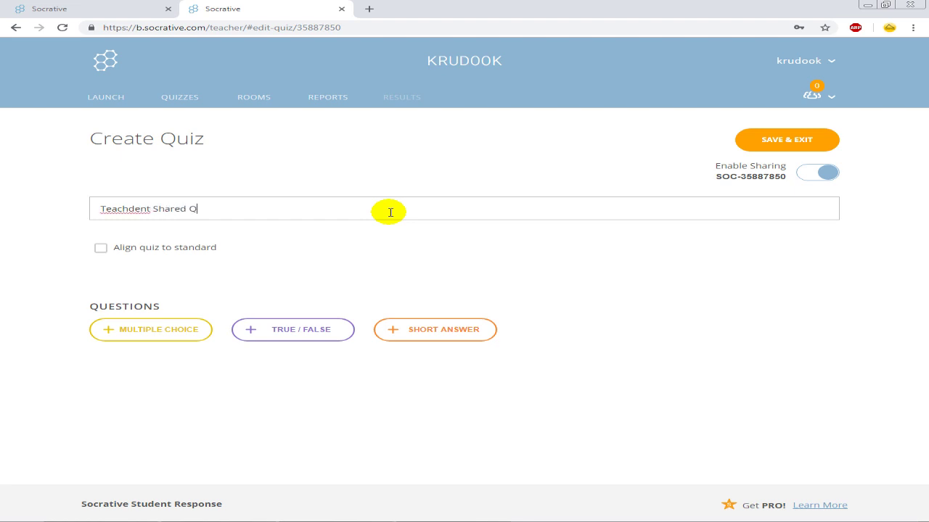
type("uizs")
left_click(190, 254)
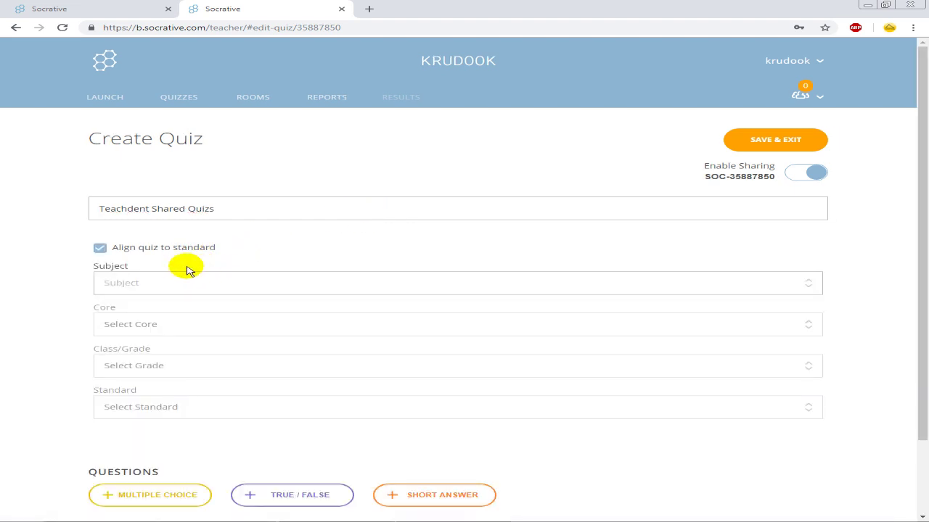
left_click(163, 252)
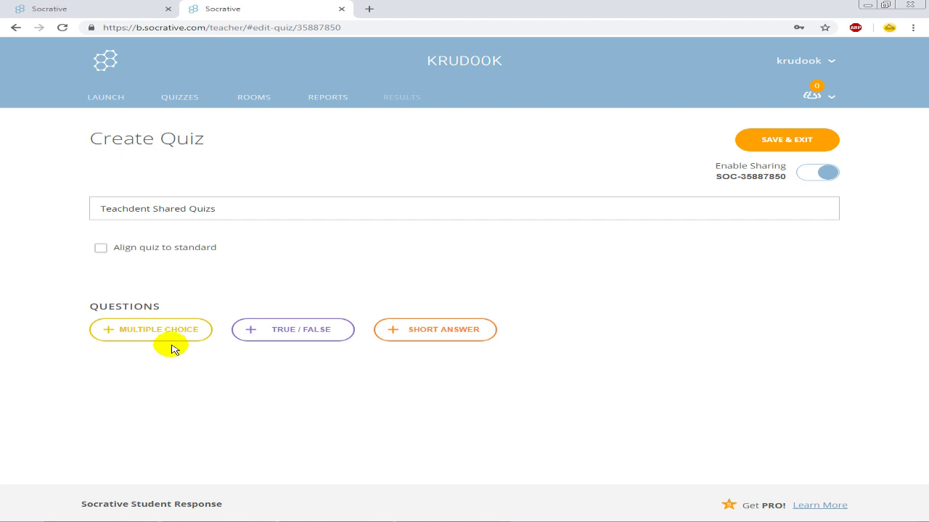
Add a multiple-choice question to the quiz
left_click(171, 339)
scroll(400, 332, "down", 3)
scroll(405, 334, "up", 1)
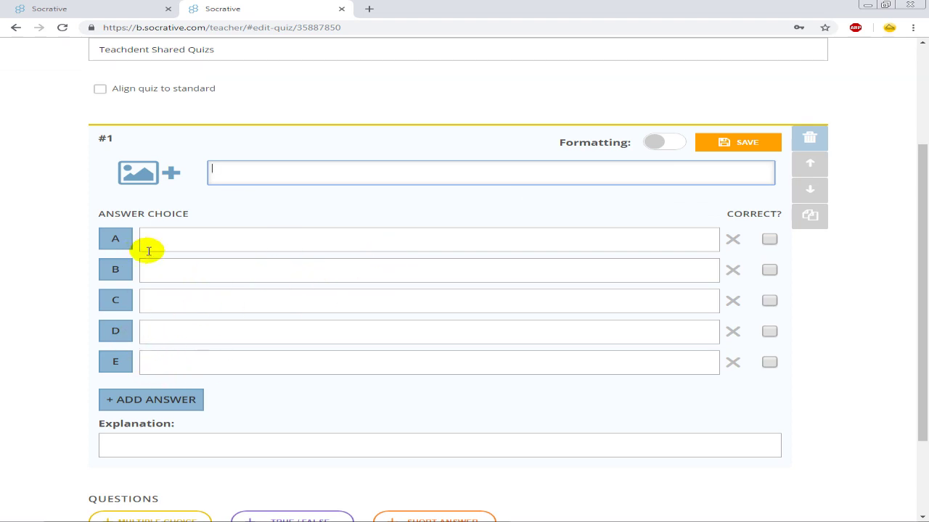
scroll(149, 249, "up", 1)
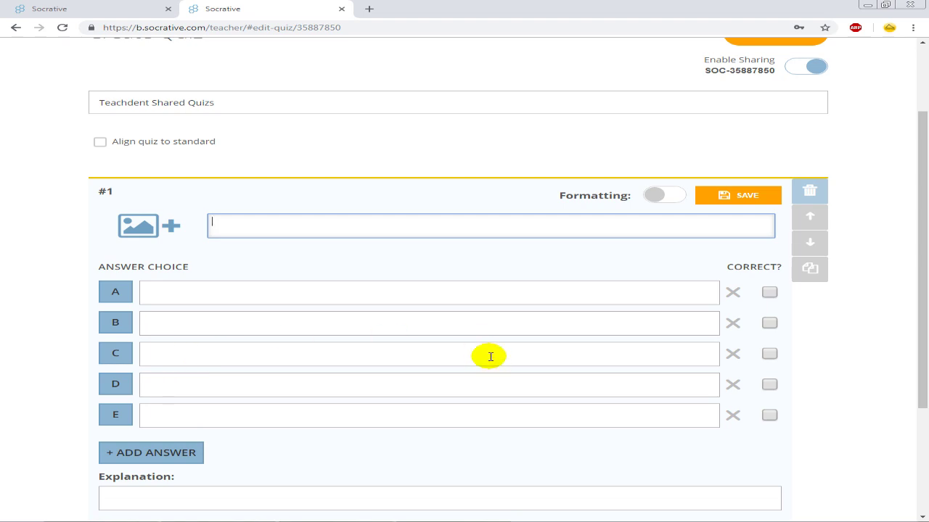
Try removing and re-adding answer choice E in question 1
left_click(734, 415)
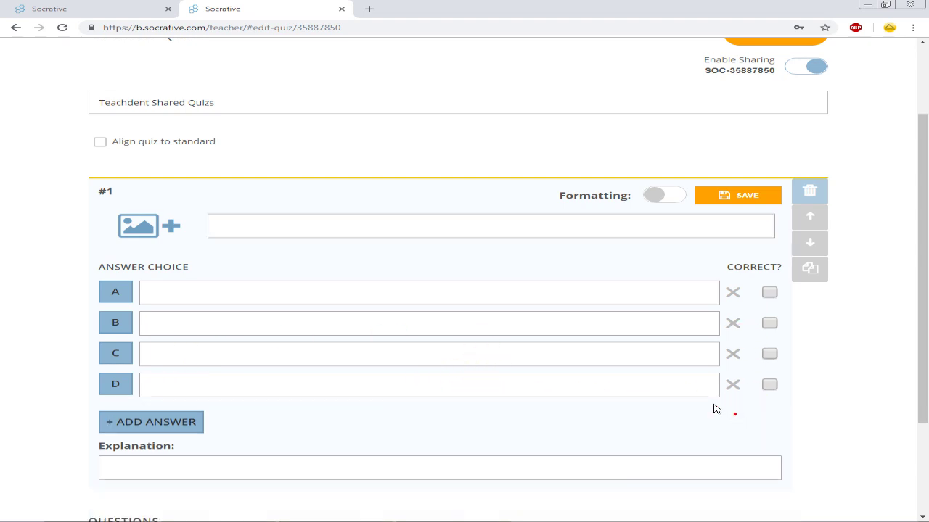
left_click(158, 422)
left_click(733, 416)
left_click(168, 427)
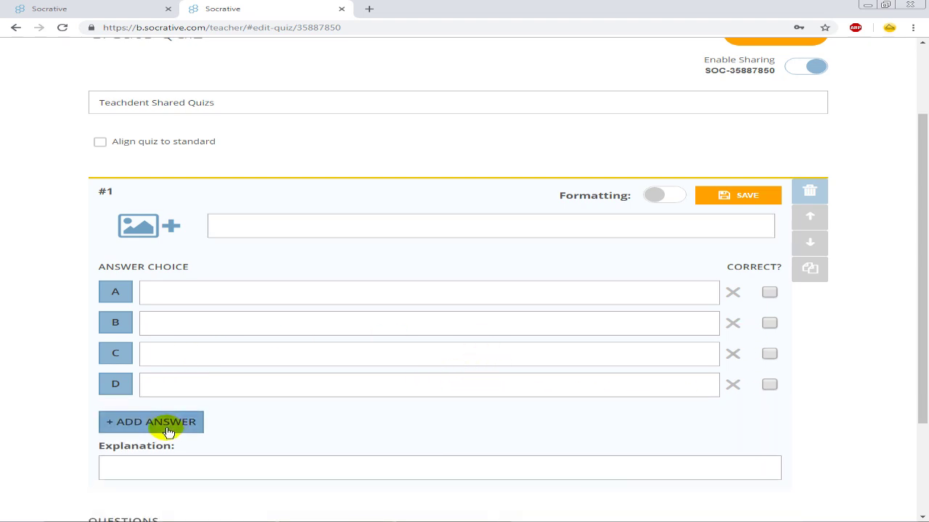
left_click(734, 416)
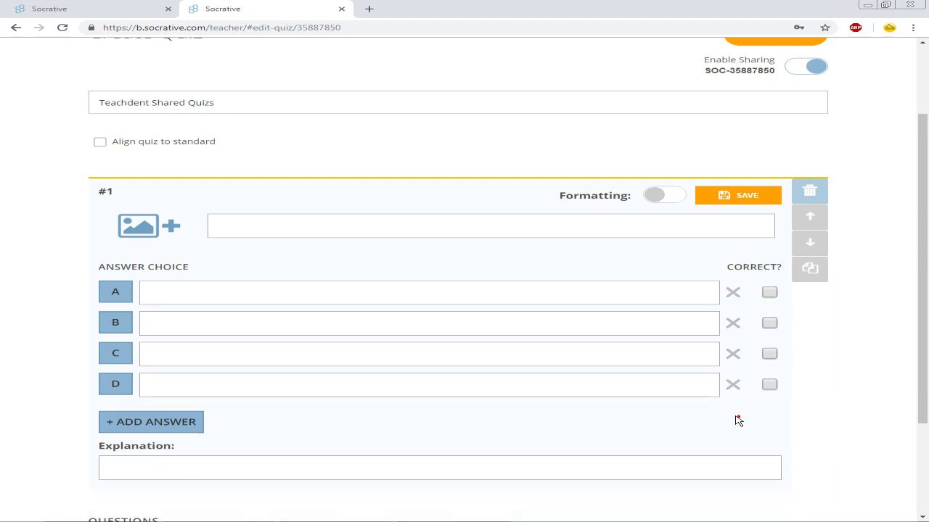
left_click(186, 428)
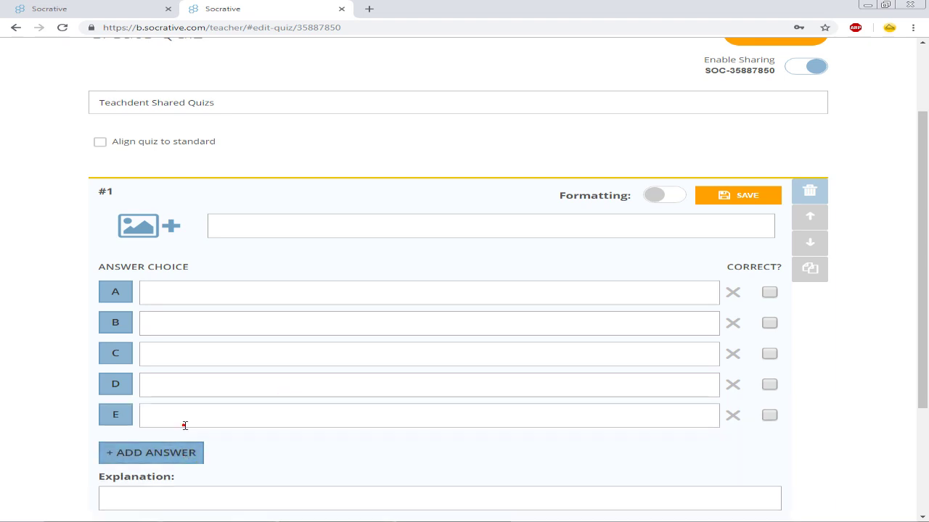
Copy the question "ช่อง Teachdent Shared ก่อตั้งเมื่อวันที่เท่าไร" from the Word document into the question 1 text in Socrative, without its list number
left_click(338, 521)
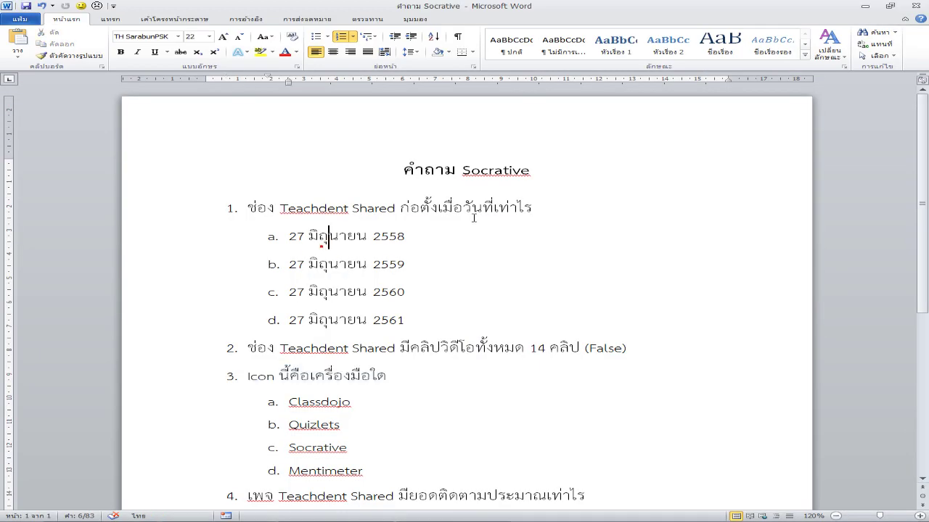
left_click_drag(540, 209, 249, 209)
key("ctrl+c")
left_click(143, 518)
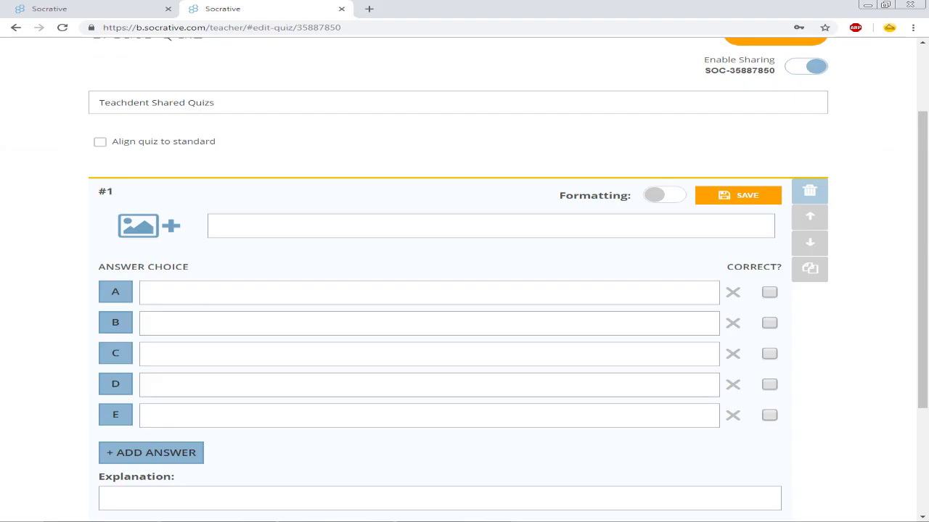
left_click(232, 234)
key("ctrl+v")
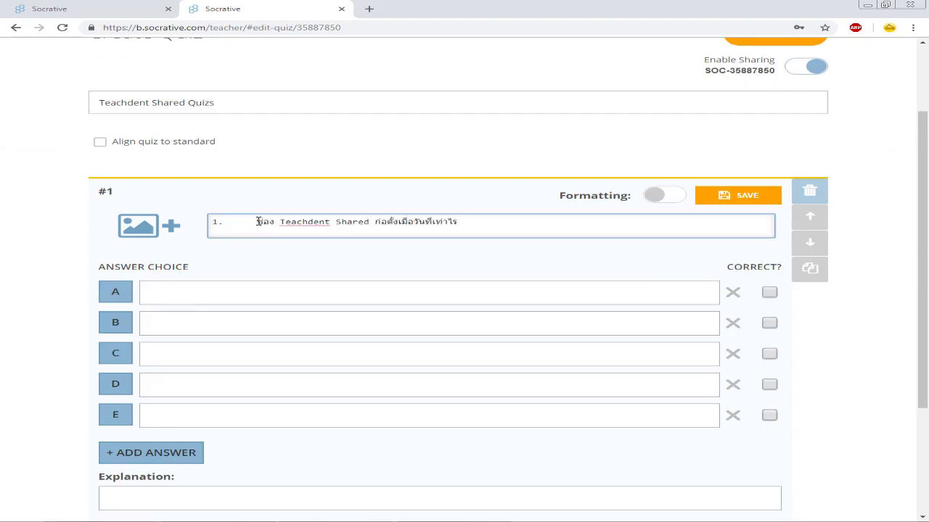
left_click_drag(258, 221, 209, 221)
key("BackSpace")
Copy answer a, "27 มิถุนายน 2558", from the Word document into answer choice A of question 1 in Socrative
key("alt+Tab")
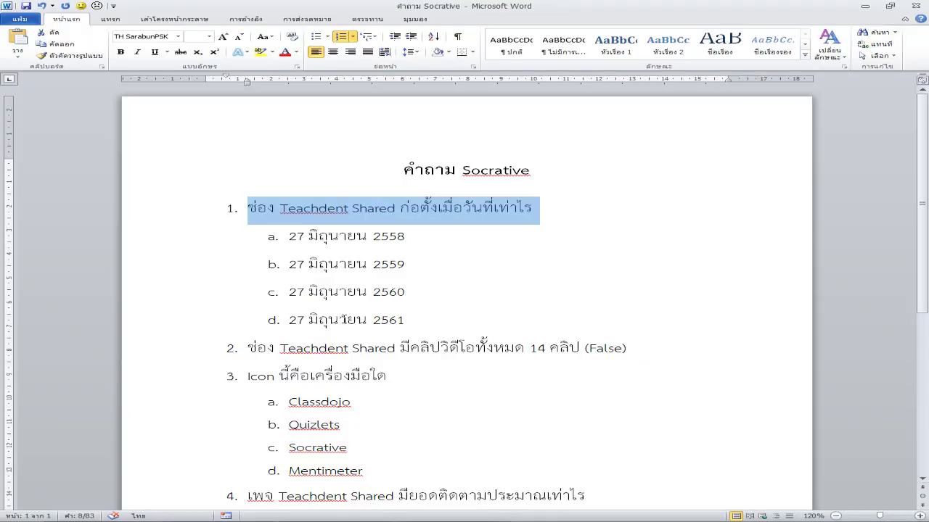
left_click(344, 274)
mouse_move(308, 236)
left_mouse_down()
mouse_move(405, 237)
mouse_move(290, 237)
left_mouse_up()
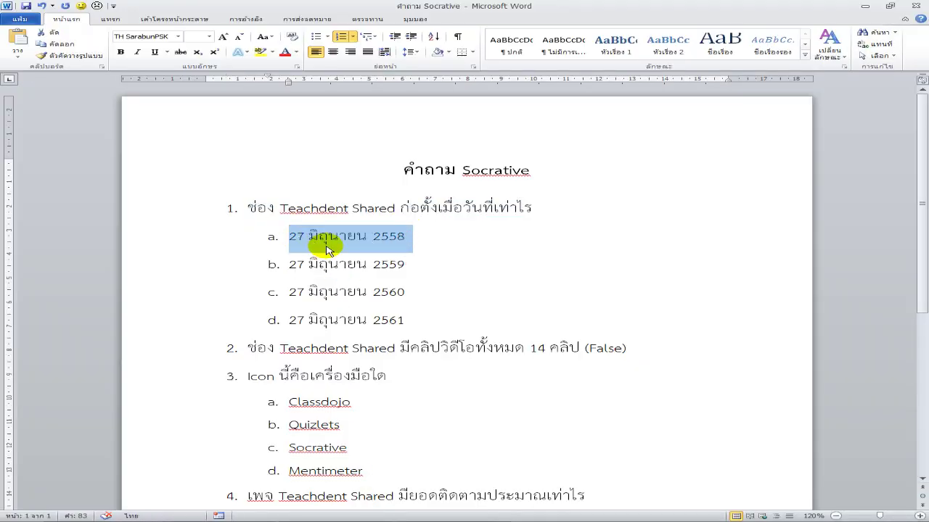
key("ctrl+c")
key("alt+Tab")
left_click(193, 294)
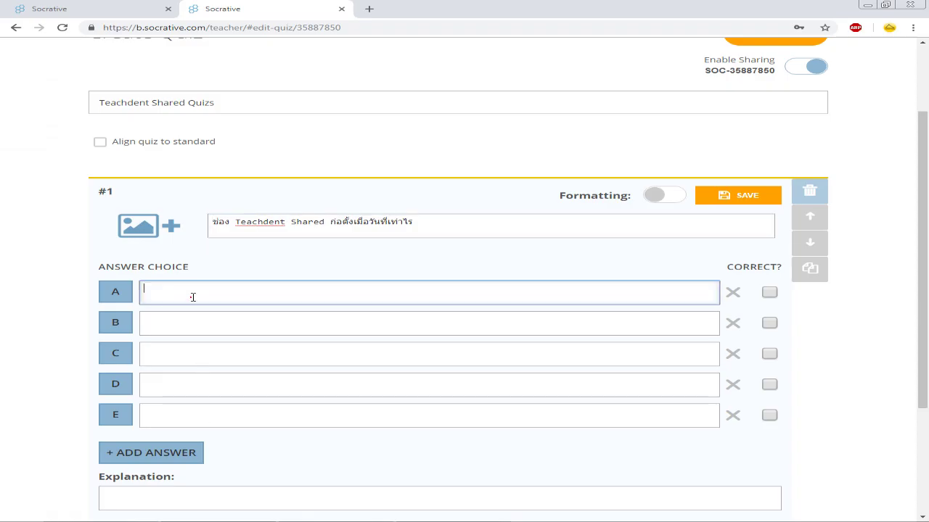
key("ctrl+v")
Copy choice A's text into choices B, C and D, and remove the empty choice E
key("ctrl+a")
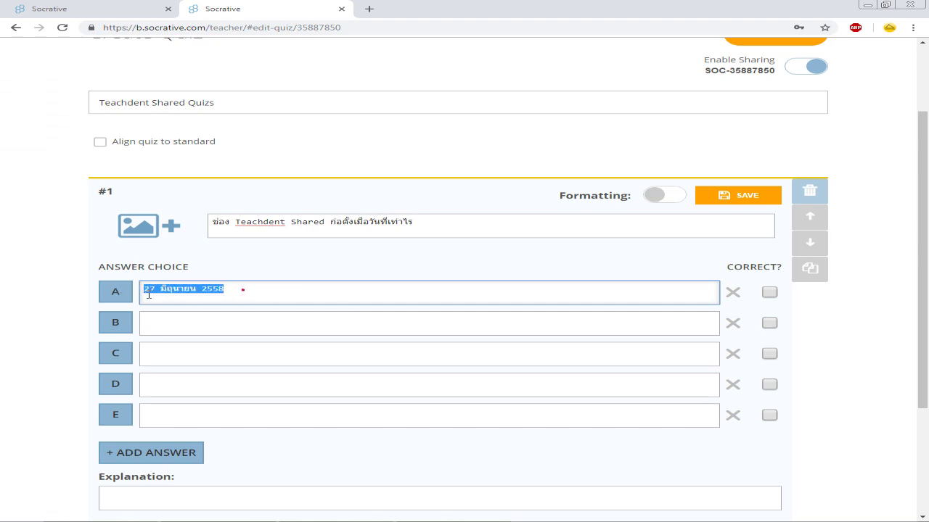
key("ctrl+c")
left_click(217, 320)
key("ctrl+v")
left_click(206, 356)
key("ctrl+v")
left_click(204, 377)
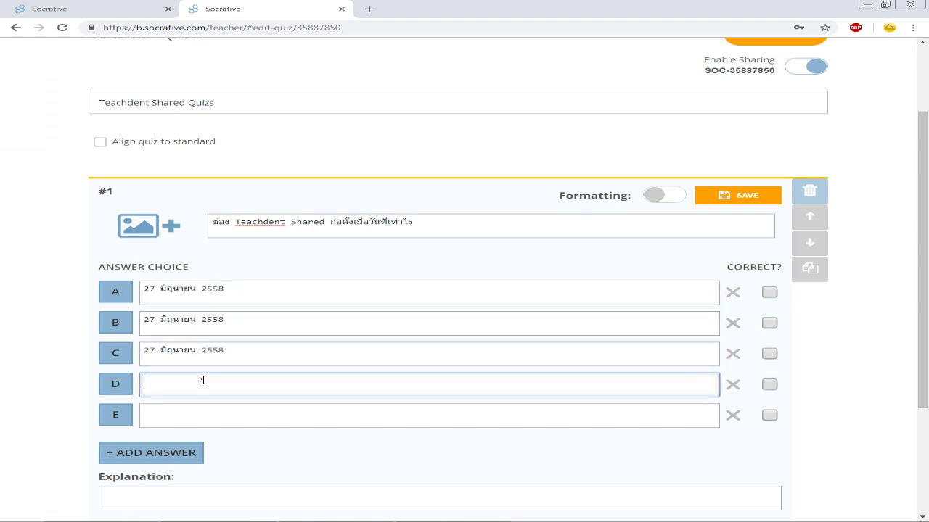
key("ctrl+v")
left_click(732, 415)
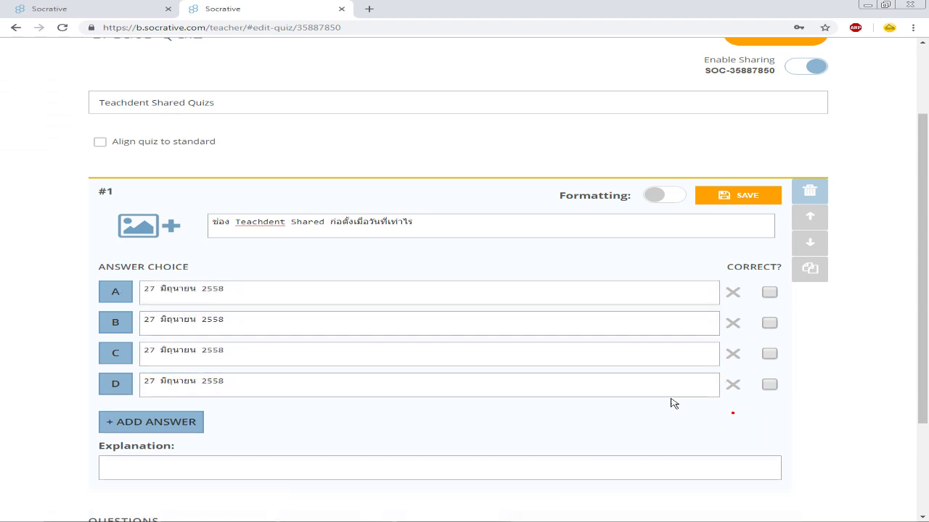
Change the year in choice B to 2559, in choice C to 2560 and in choice D to 25561
left_click(234, 296)
left_click(248, 323)
key("BackSpace")
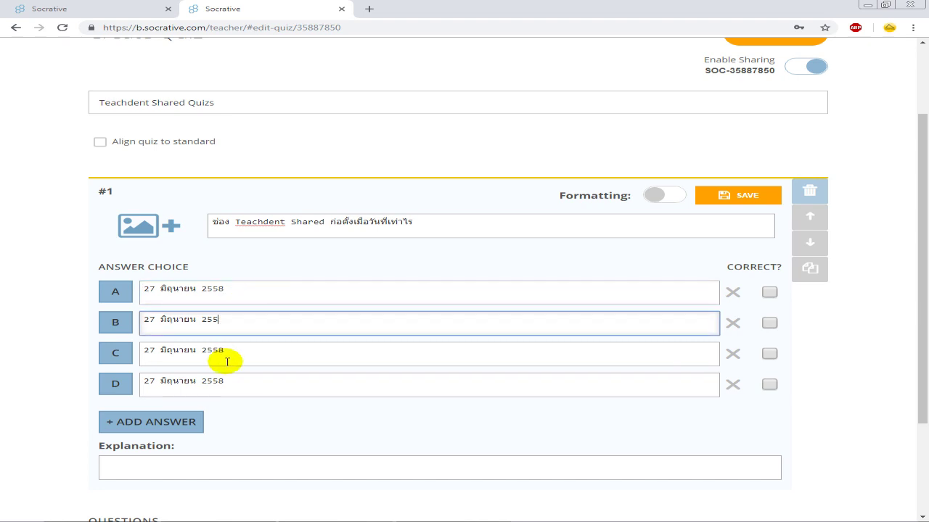
type("9")
left_click_drag(213, 350, 232, 351)
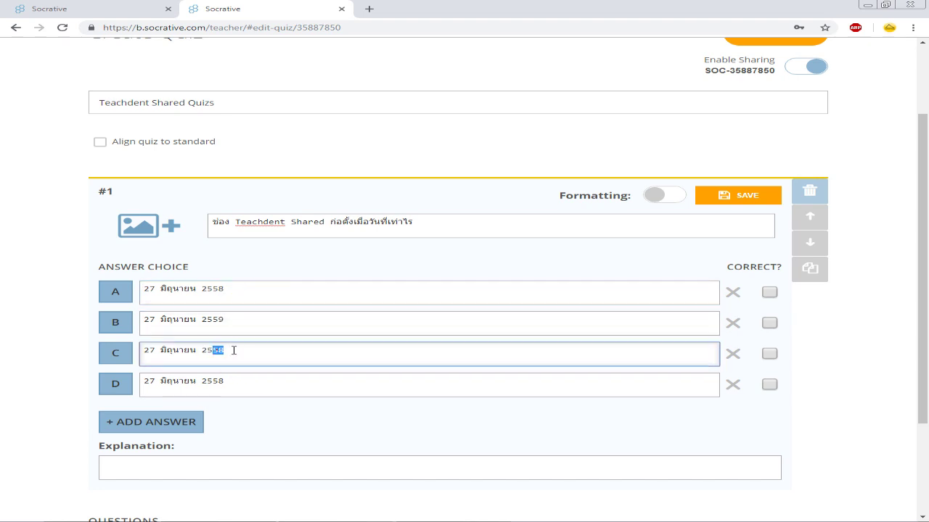
type("60")
left_click(239, 381)
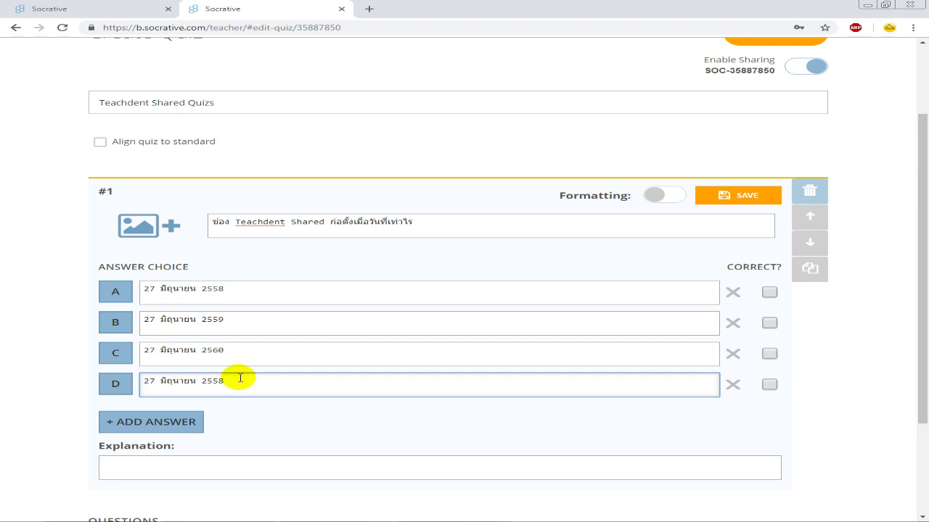
key("BackSpace")
type("61")
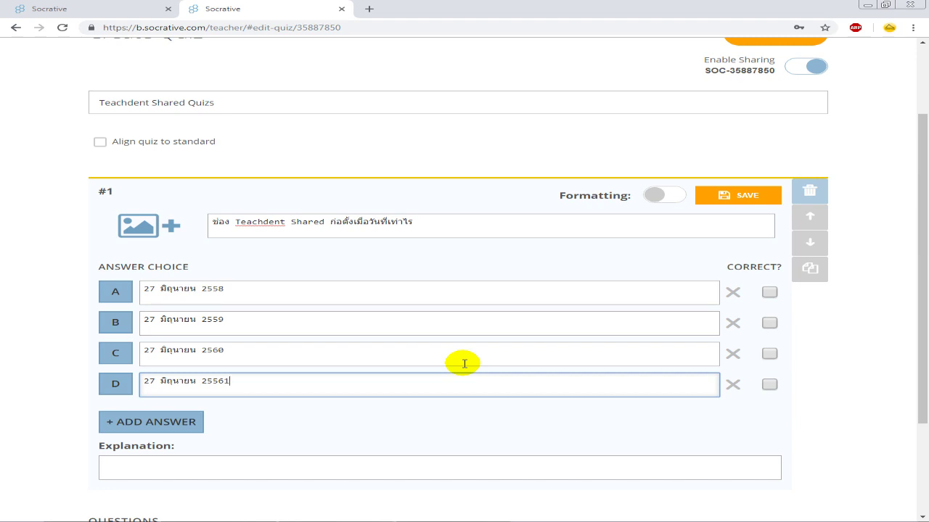
Mark only choice C, "27 มิถุนายน 2560", as the correct answer to question 1
left_click(769, 293)
left_click(769, 292)
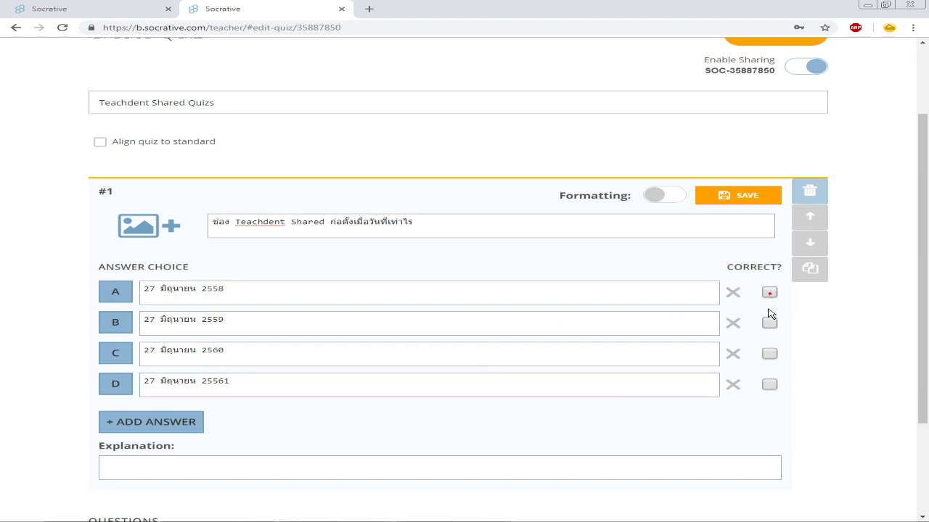
left_click(769, 355)
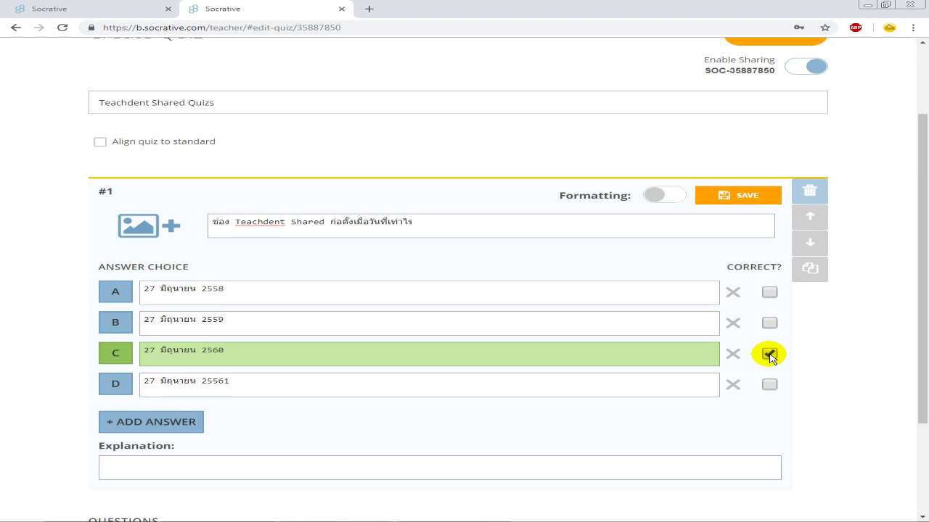
left_click(770, 323)
left_click(770, 325)
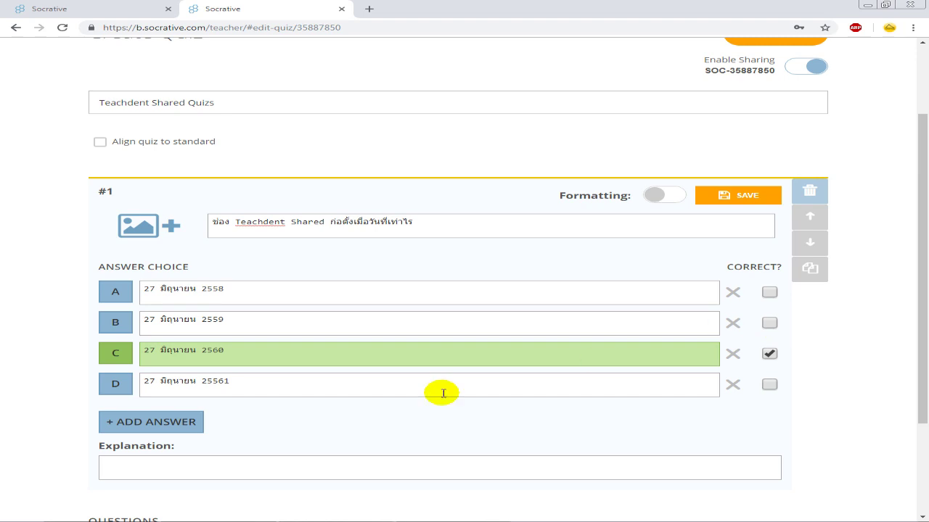
Try out the text formatting option for question 1 and switch it off again
scroll(439, 390, "down", 1)
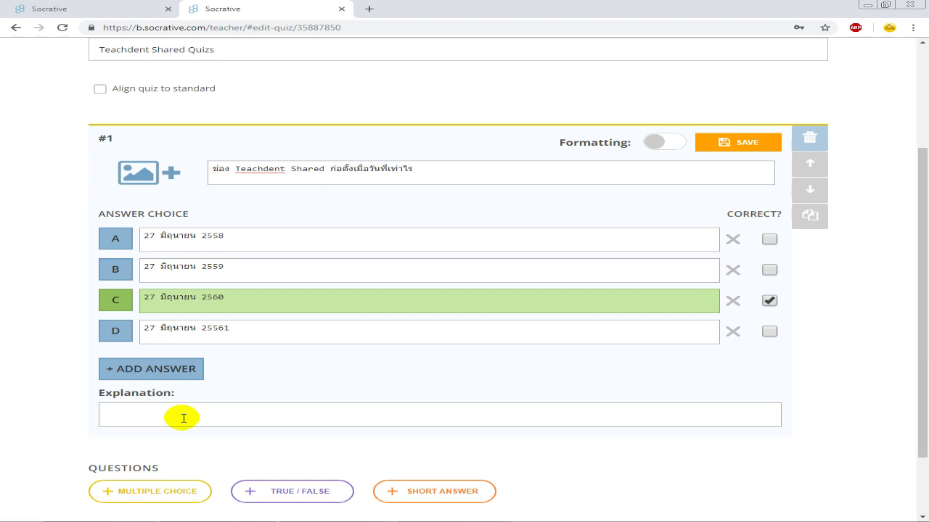
left_click(655, 141)
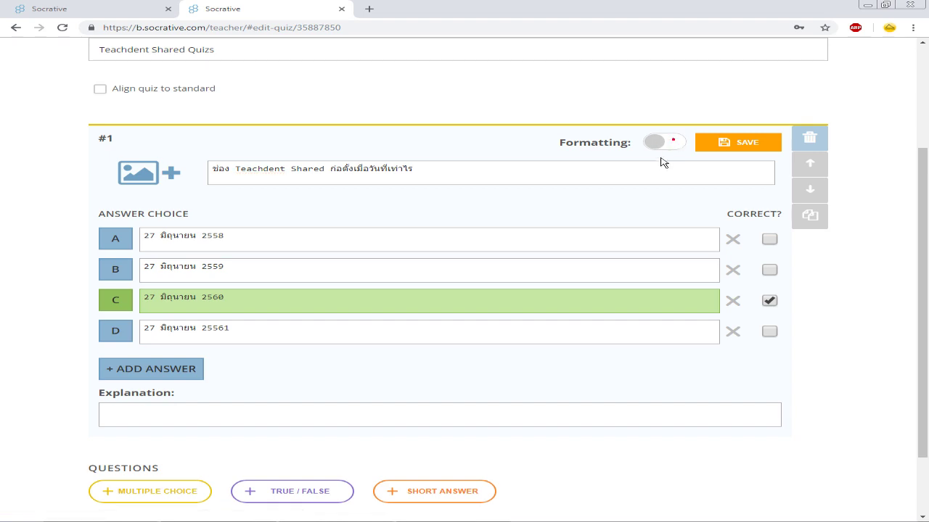
left_click(673, 142)
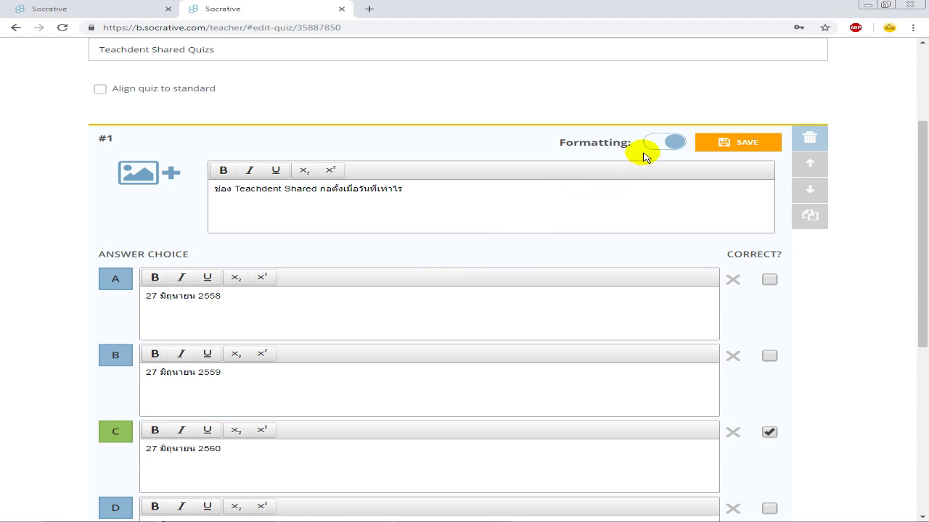
left_click(650, 143)
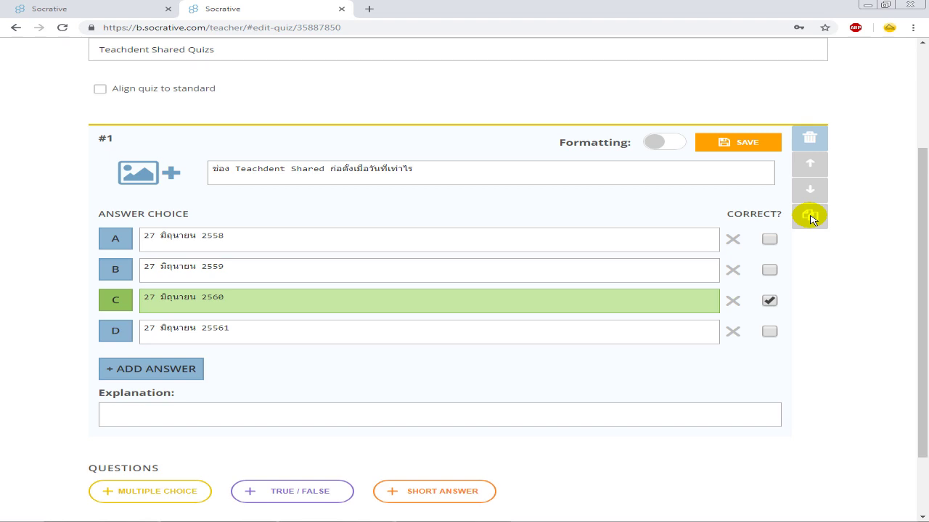
Save question 1 and add a true/false question with the text "ช่อง Teachdent Shared มีคลิปวิดีโอทั้งหมด 14 คลิป" copied from the Word document
left_click(738, 145)
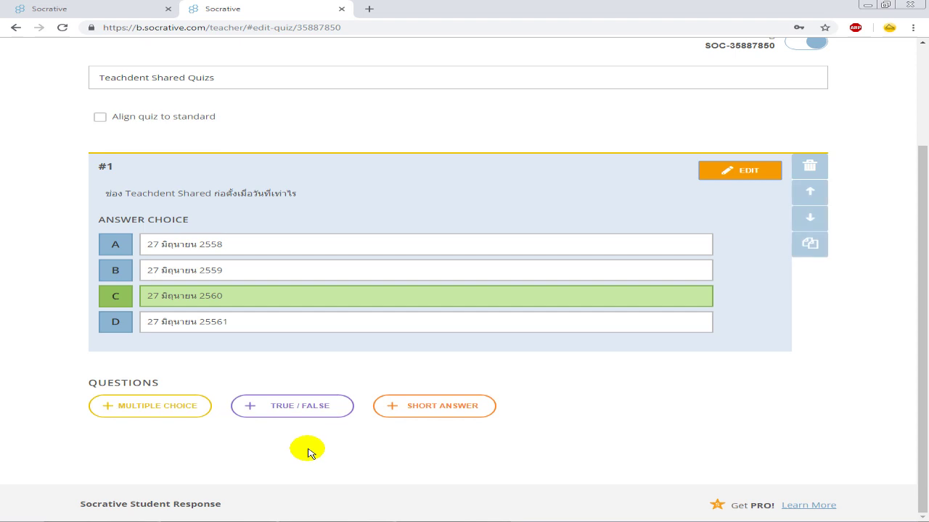
left_click(292, 409)
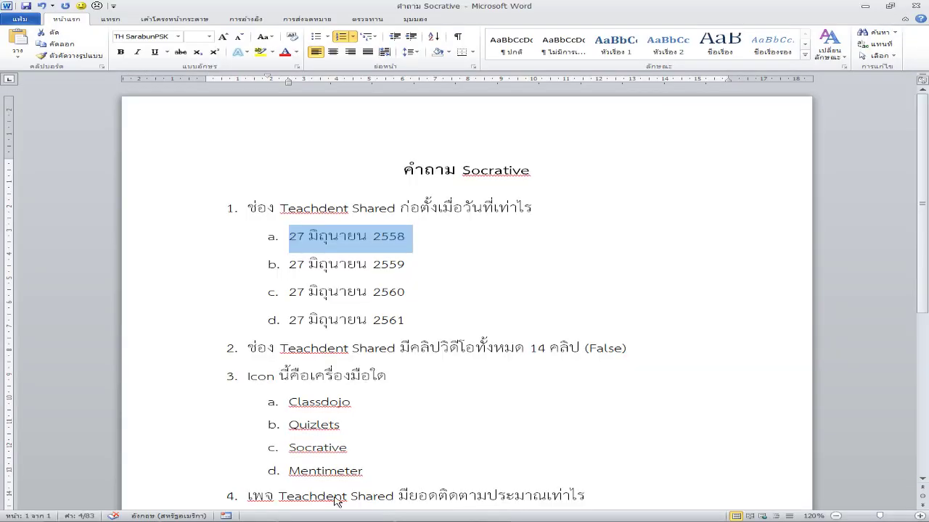
left_click(334, 355)
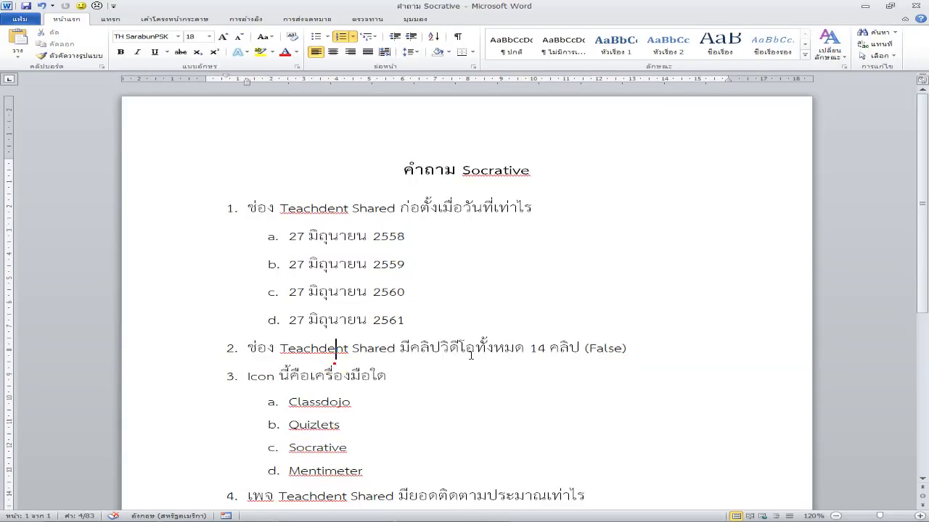
left_click_drag(585, 348, 250, 350)
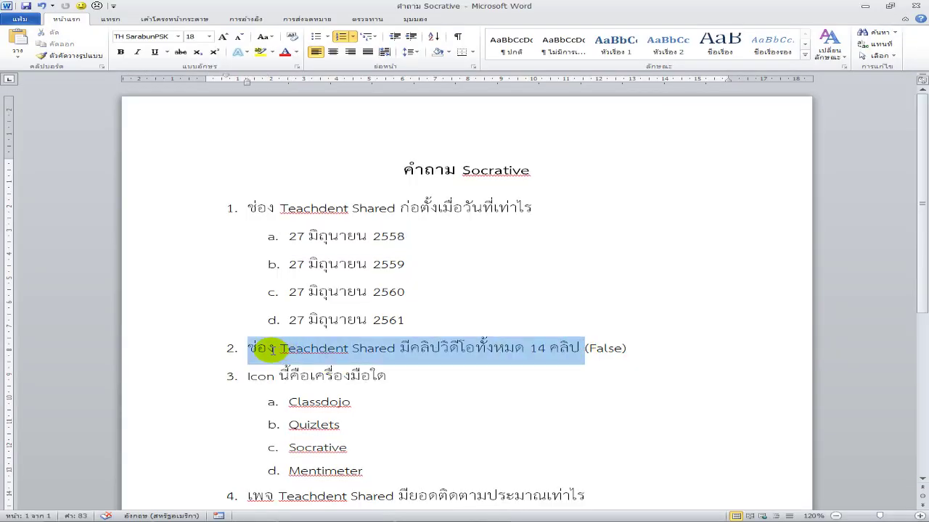
key("alt+Tab")
key("ctrl+v")
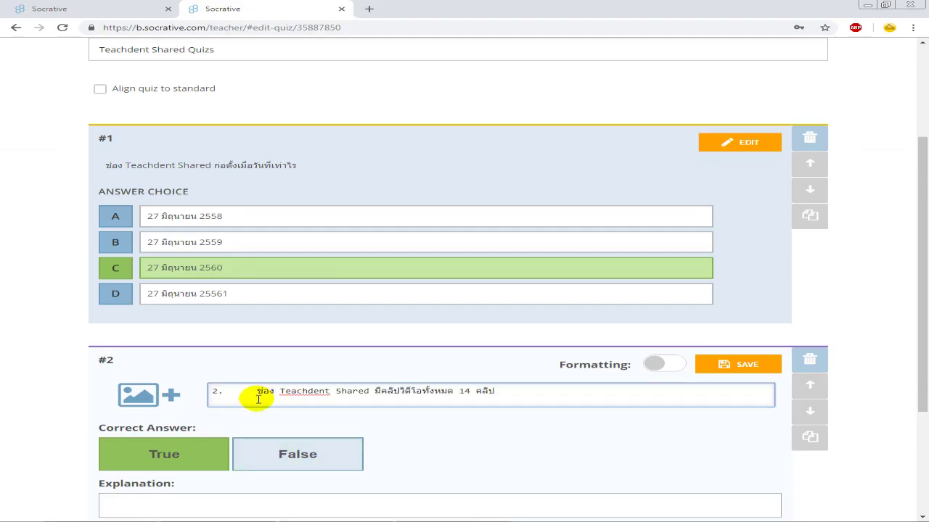
Remove the pasted list number from question 2's text and set False as its correct answer
left_click_drag(259, 396, 191, 394)
key("BackSpace")
scroll(319, 396, "down", 1)
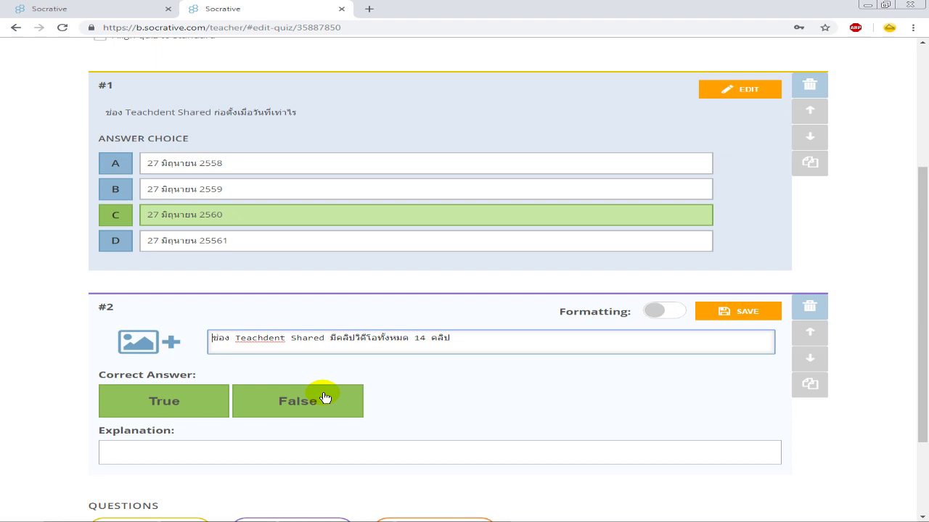
left_click(325, 398)
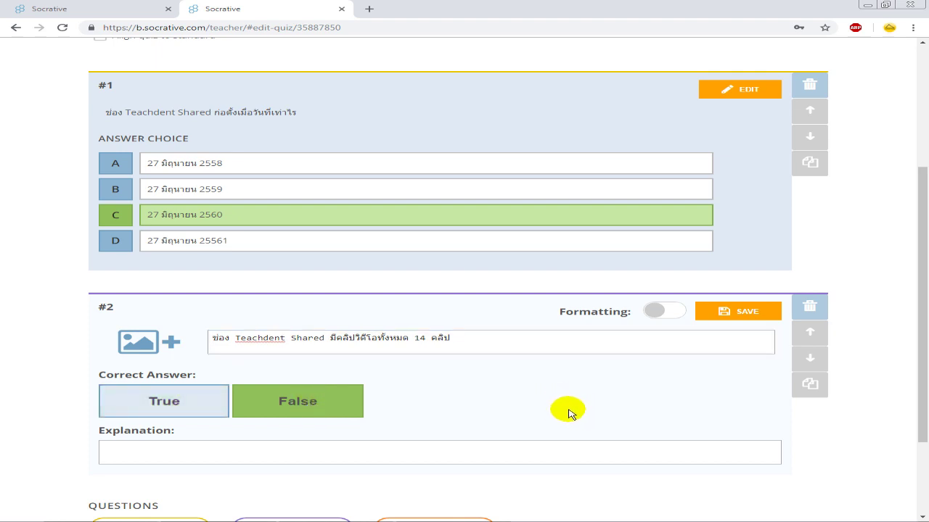
Add a multiple-choice question 3 and attach the image 097 to it
scroll(357, 396, "down", 1)
scroll(356, 396, "down", 1)
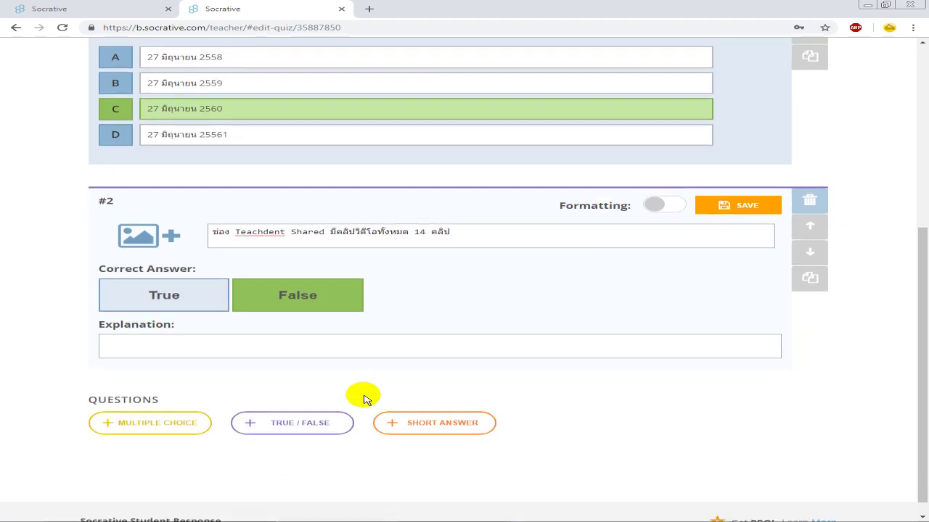
left_click(148, 428)
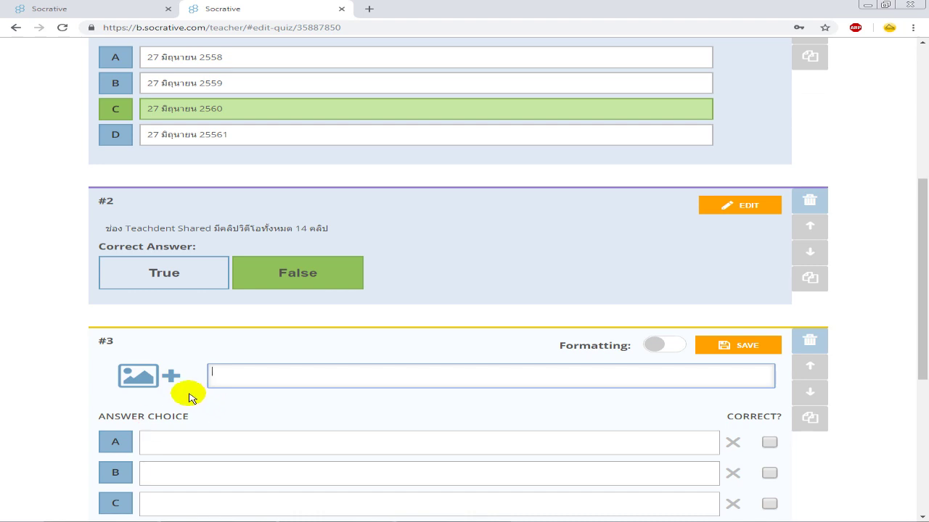
left_click(148, 377)
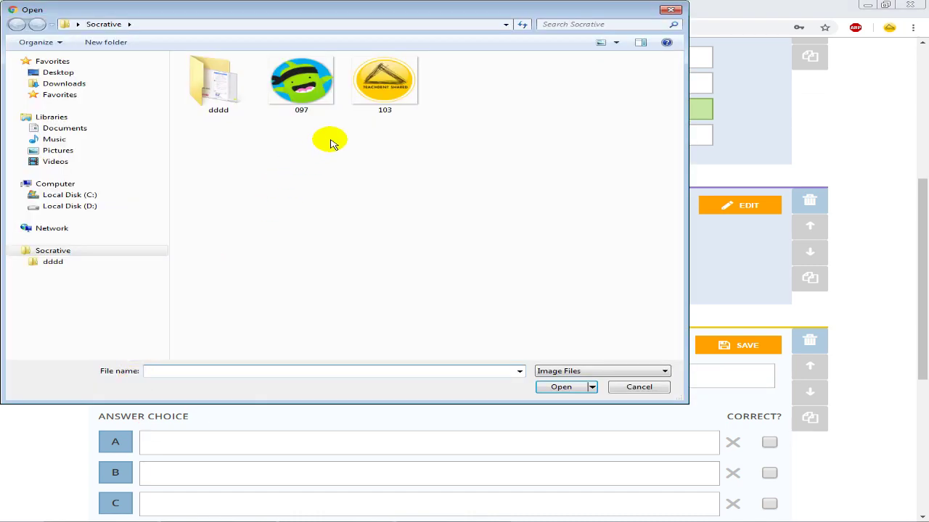
left_click(332, 97)
left_click(562, 386)
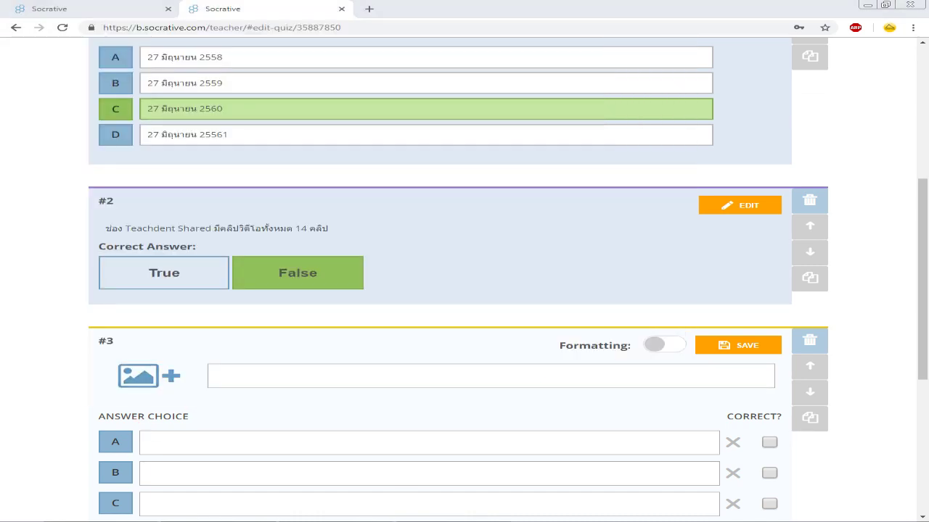
Copy "Icon นี้คือเครื่องมือใด" from the Word document into question 3's text
key("alt+Tab")
left_click_drag(396, 376, 251, 374)
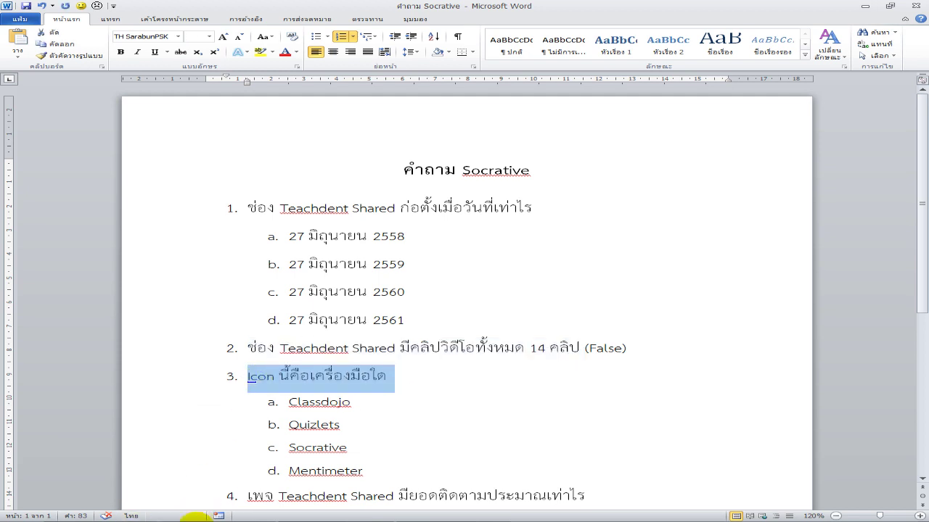
key("ctrl+c")
key("alt+Tab")
left_click(243, 375)
key("ctrl+v")
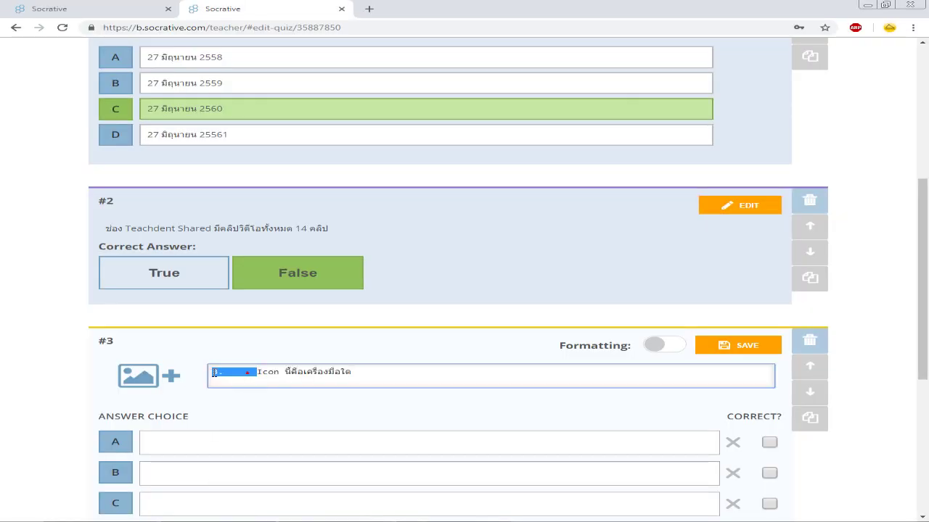
Copy the answer "Classdojo" from the Word document for choice A of question 3, and return to the browser
left_click(227, 443)
scroll(226, 446, "down", 2)
key("alt+Tab")
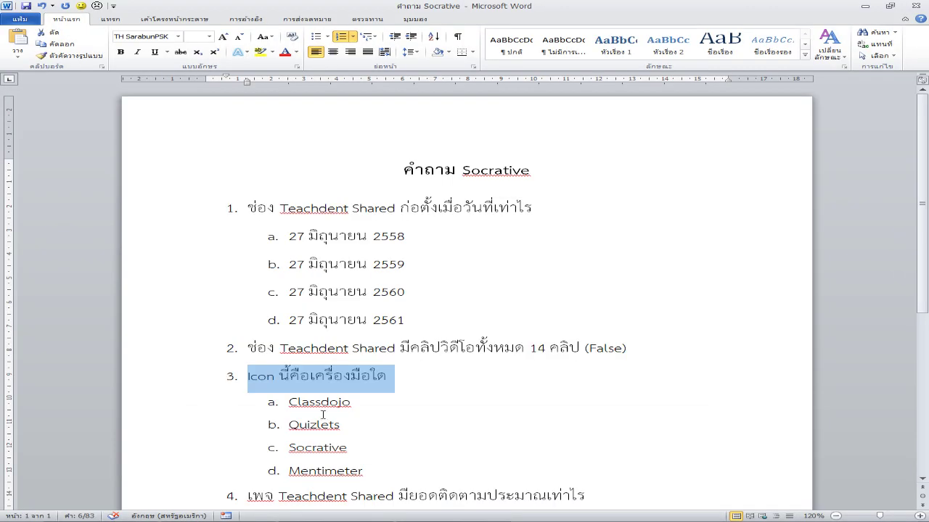
scroll(311, 402, "down", 1)
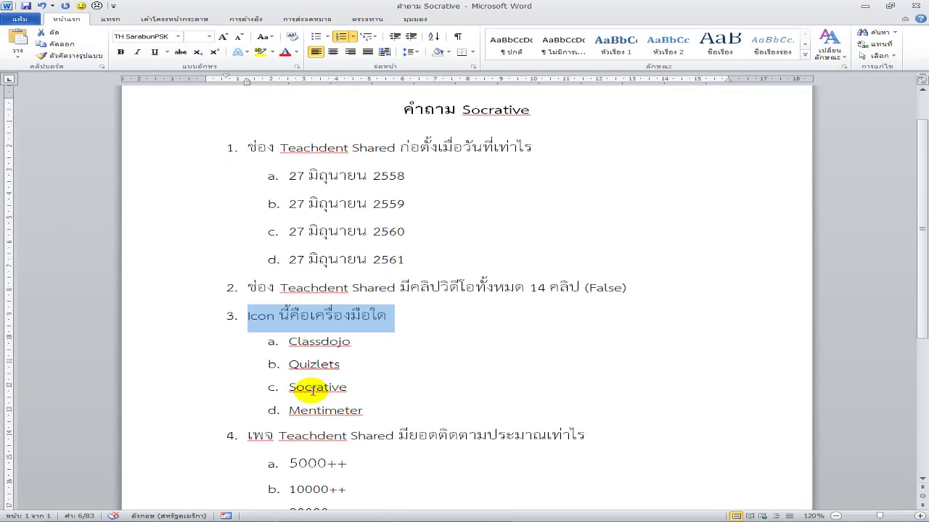
left_click_drag(351, 341, 322, 346)
left_click(296, 346)
double_click(321, 346)
key("ctrl+c")
key("alt+Tab")
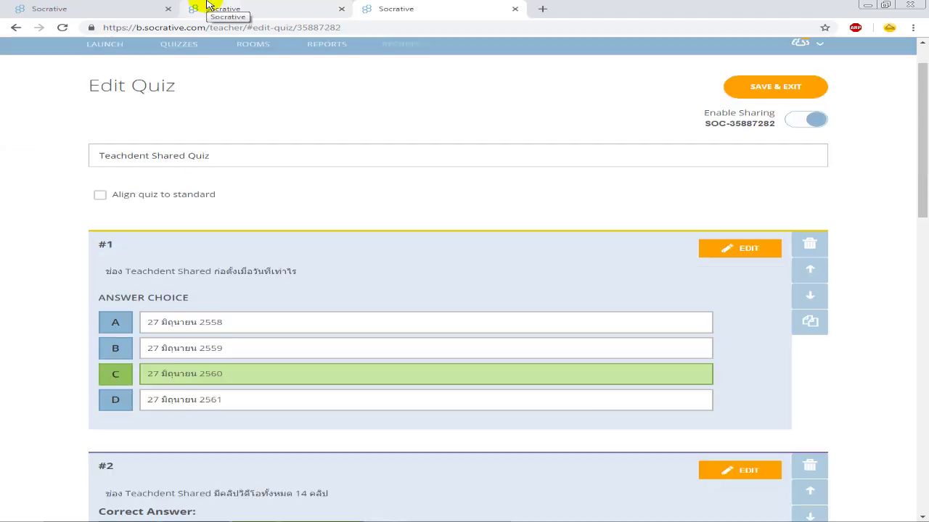
Review all questions of the completed "Teachdent Shared Quiz", and save and exit it
scroll(230, 135, "up", 1)
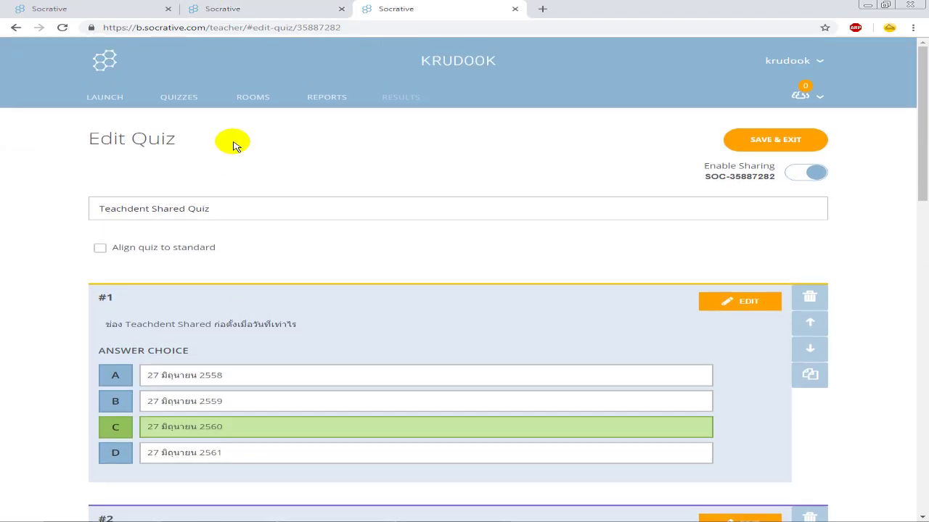
scroll(236, 209, "down", 5)
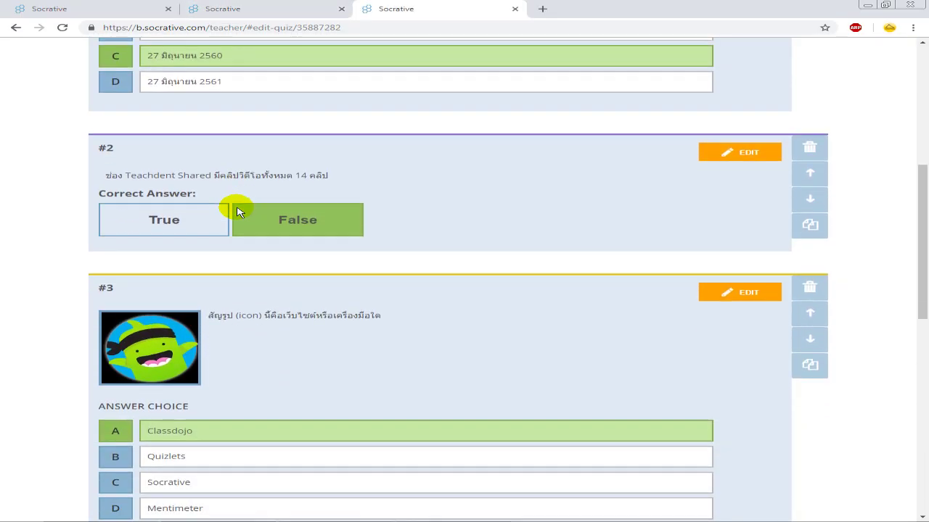
scroll(237, 210, "down", 1)
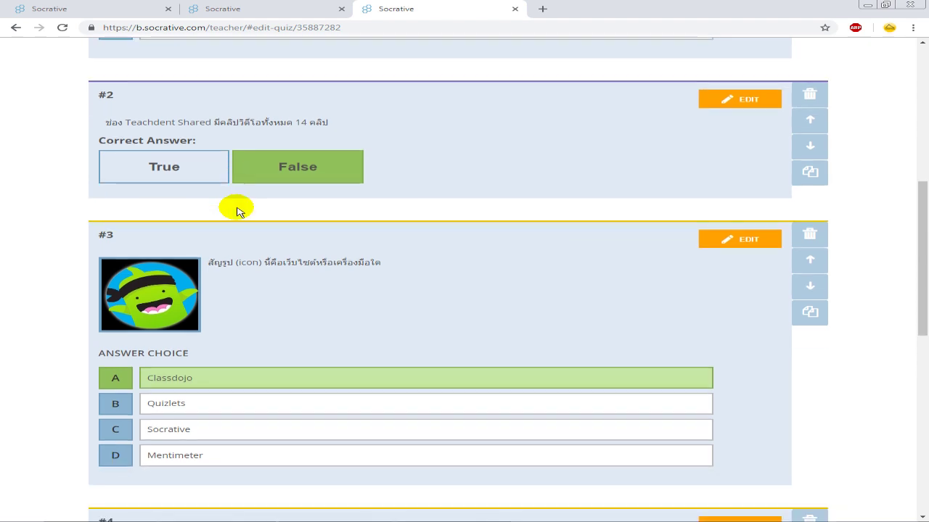
scroll(345, 209, "down", 2)
scroll(345, 212, "down", 5)
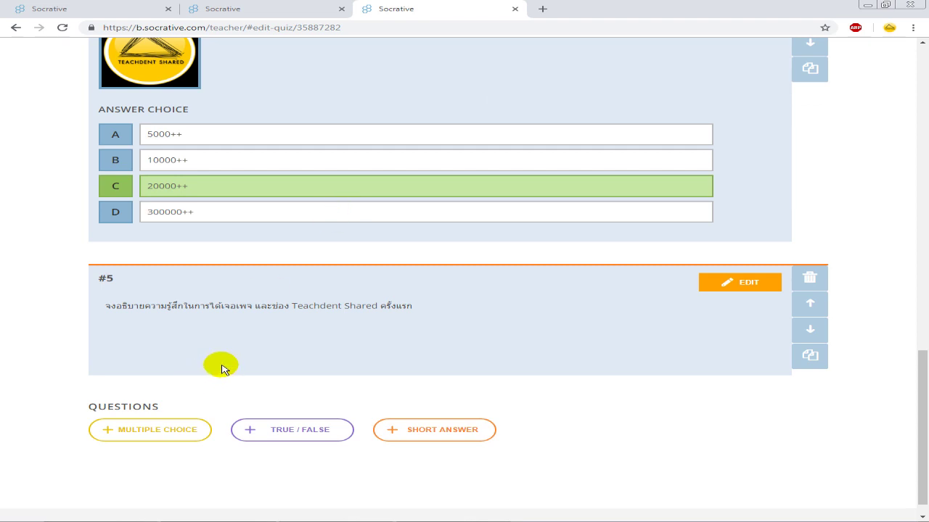
scroll(221, 369, "up", 14)
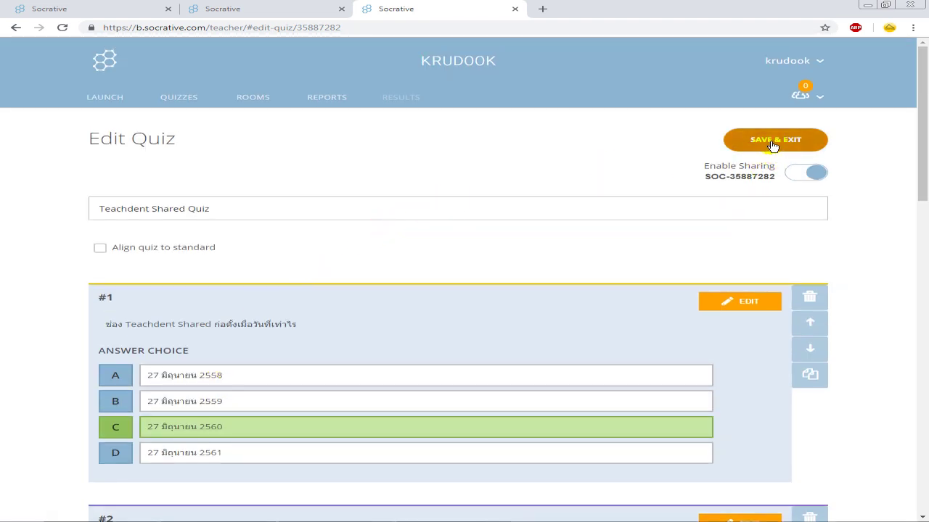
left_click(773, 146)
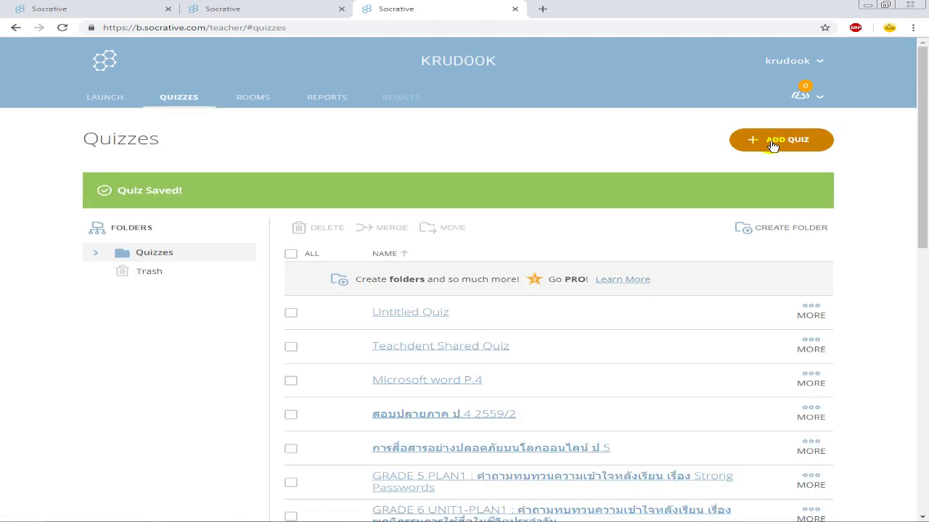
Close the browser tab with the partly filled quiz and return to the tab with the quiz list
left_click(340, 9)
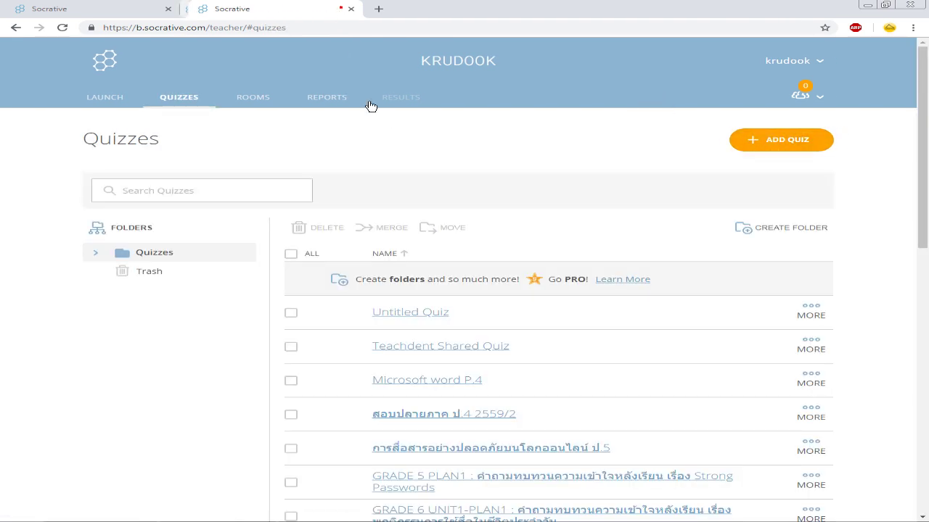
left_click(108, 8)
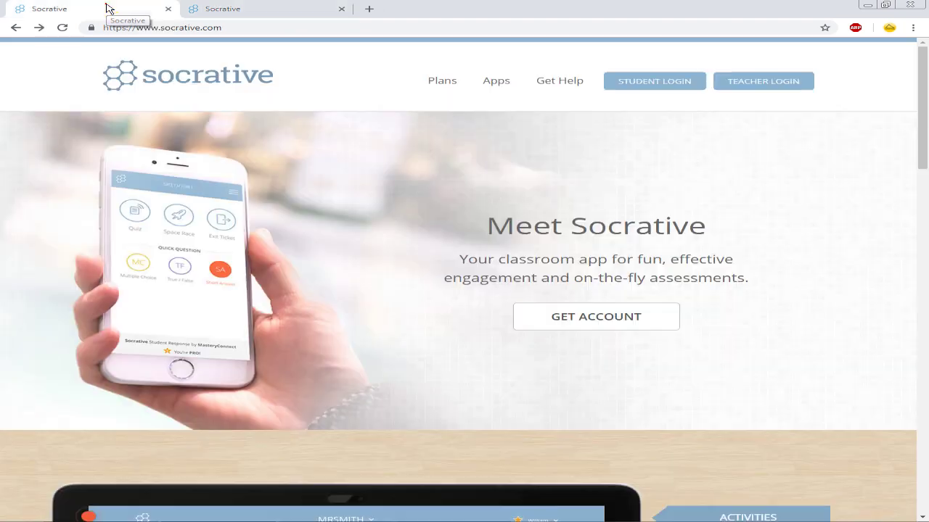
left_click(196, 7)
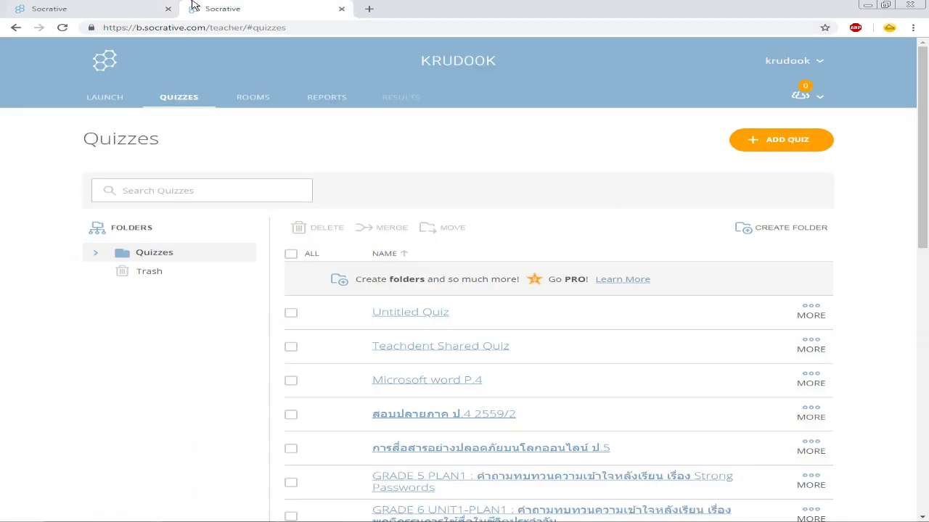
Start launching a quiz, choose "Teachdent Shared Quiz" and continue to the delivery settings
left_click(110, 101)
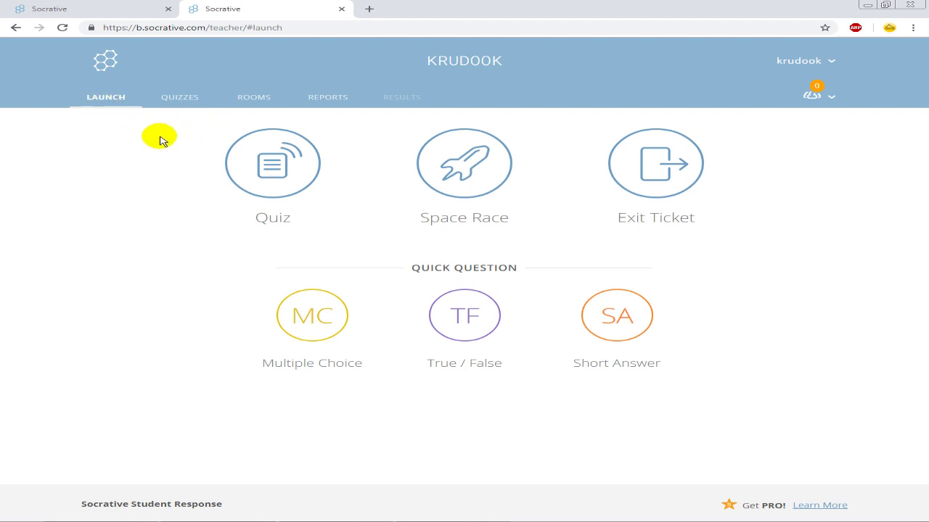
left_click(282, 169)
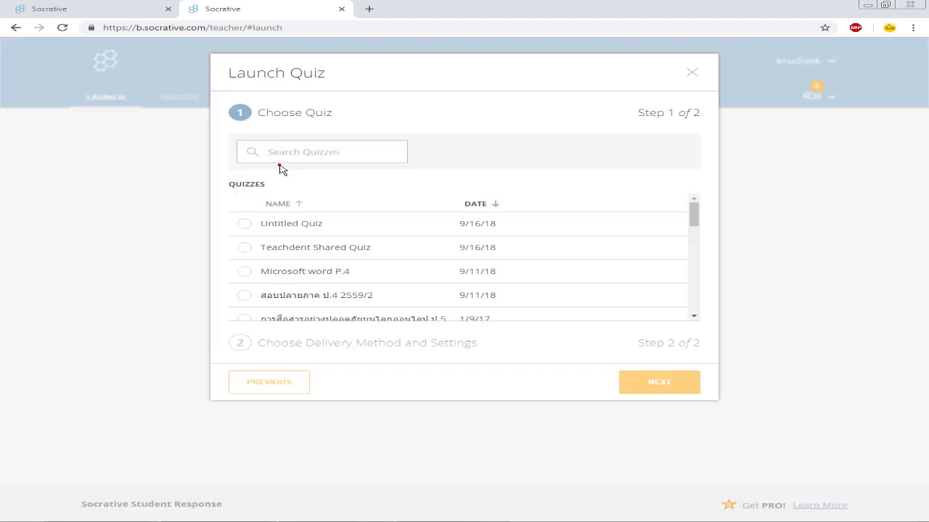
left_click(244, 249)
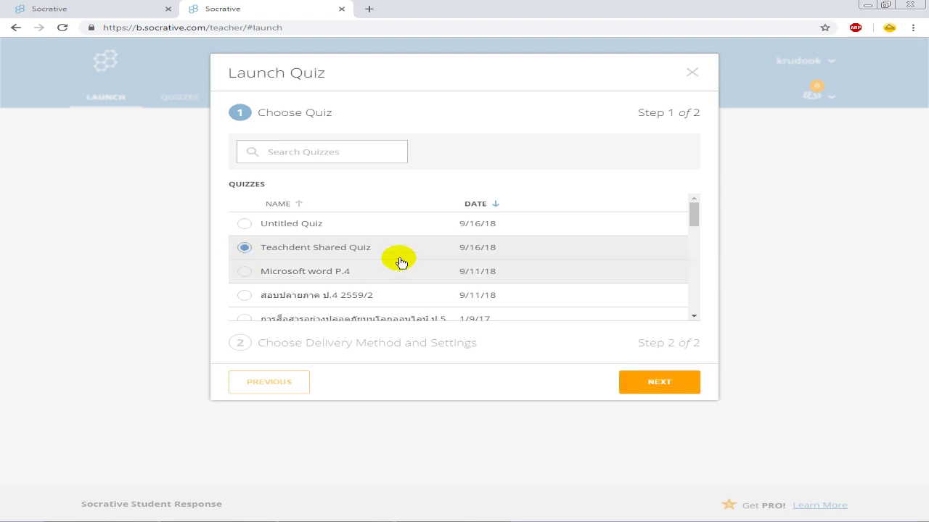
left_click(638, 380)
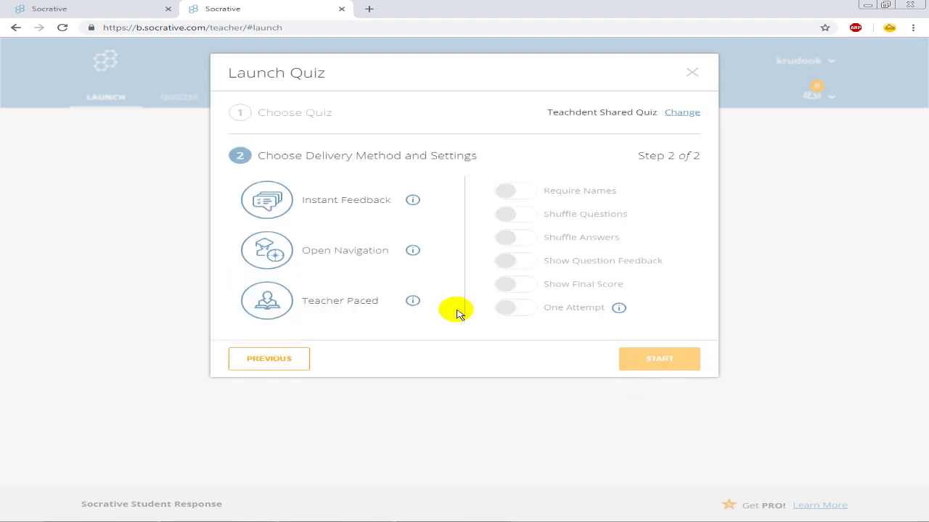
Try the Open Navigation and Teacher Paced delivery methods, and choose Instant Feedback for the quiz
left_click(357, 208)
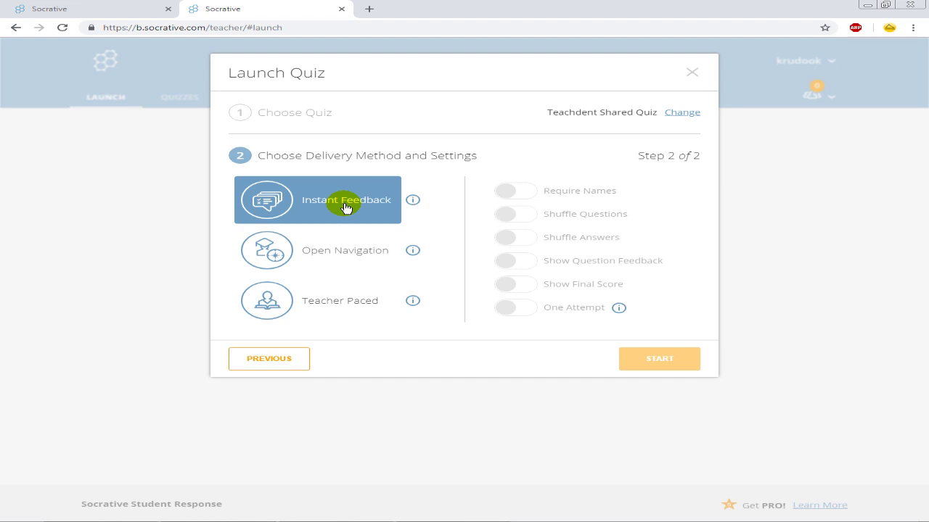
left_click(364, 245)
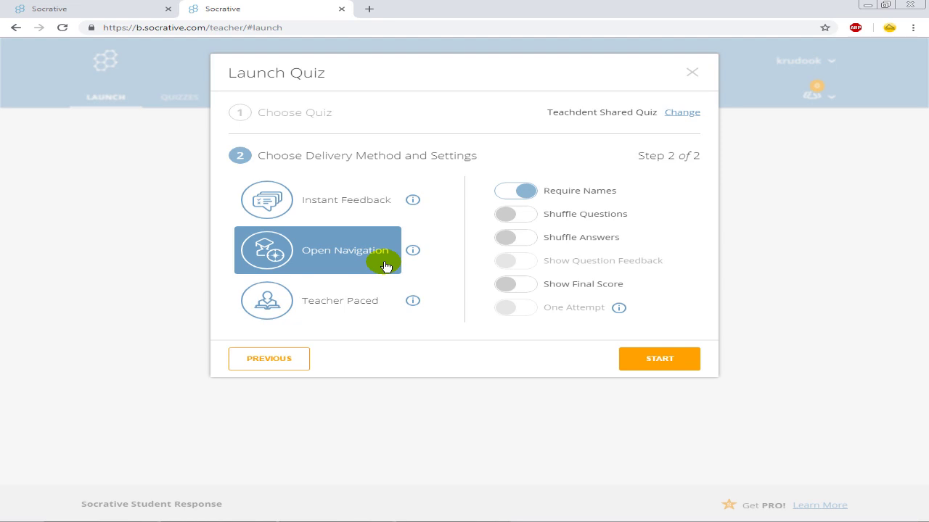
left_click(367, 308)
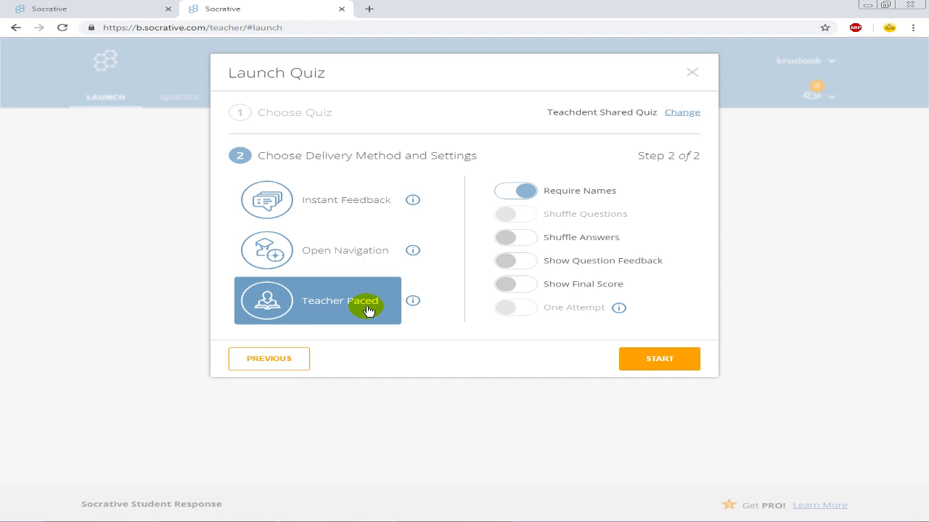
left_click(323, 212)
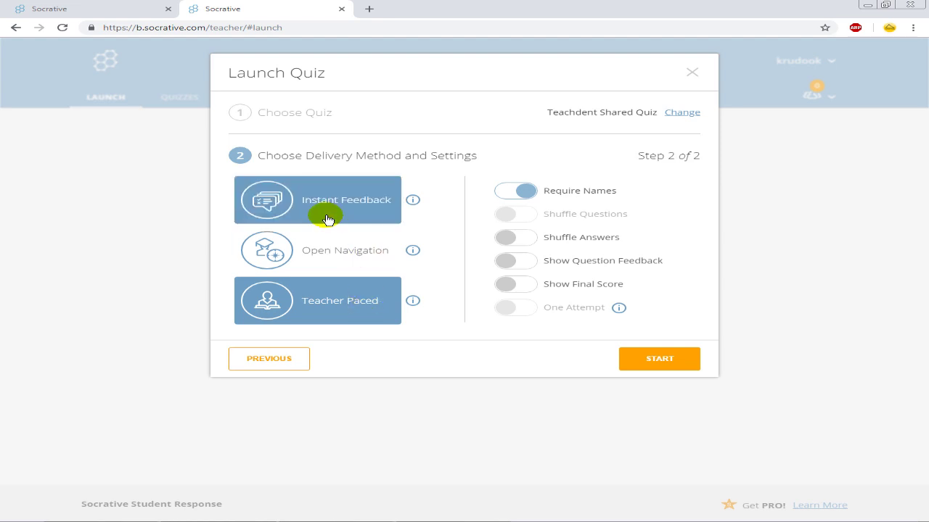
left_click(347, 209)
left_click(366, 249)
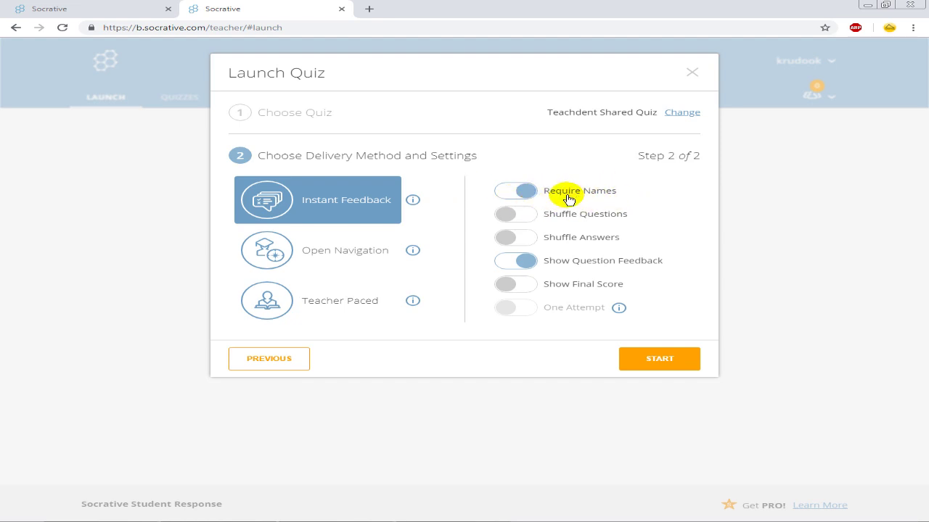
Enable Shuffle Questions, Shuffle Answers and Show Final Score, and start the quiz
left_click(524, 215)
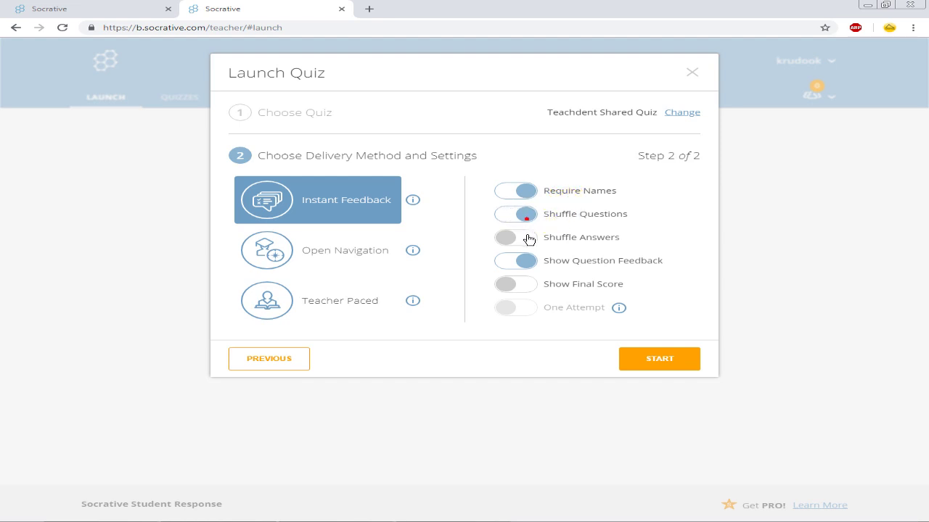
left_click(525, 238)
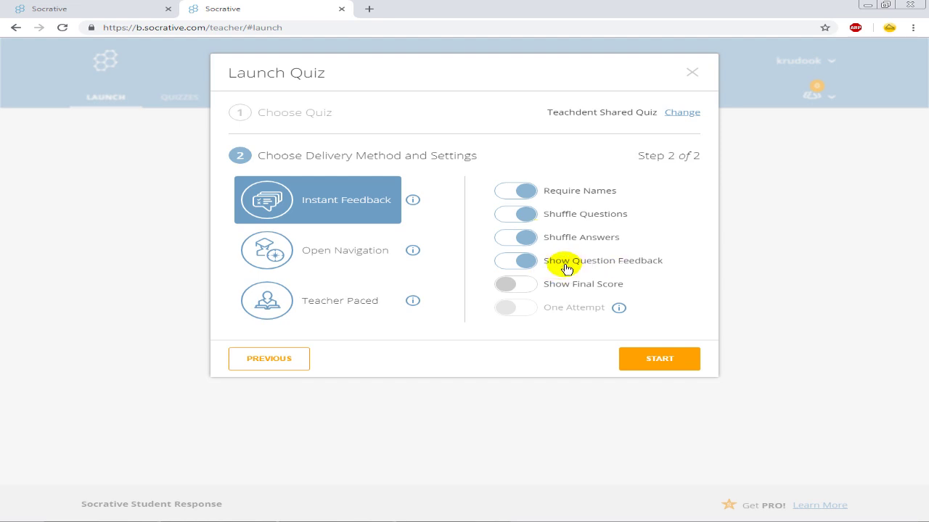
left_click(530, 288)
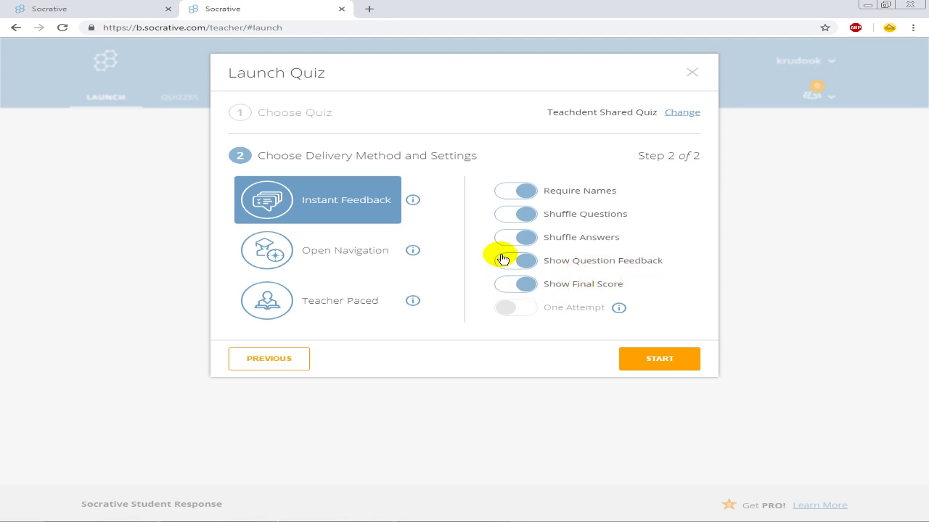
left_click(650, 355)
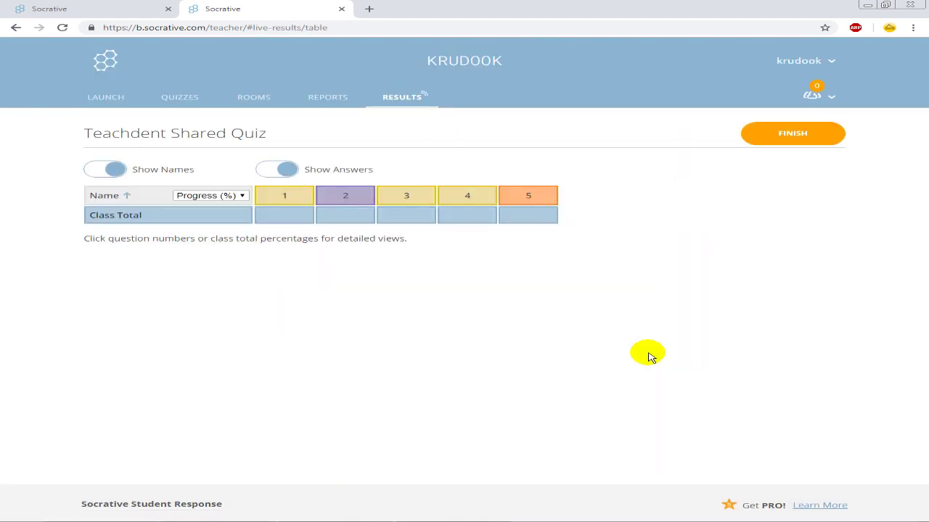
Hide the student names and answers in the live results table, and show both again
left_click(428, 102)
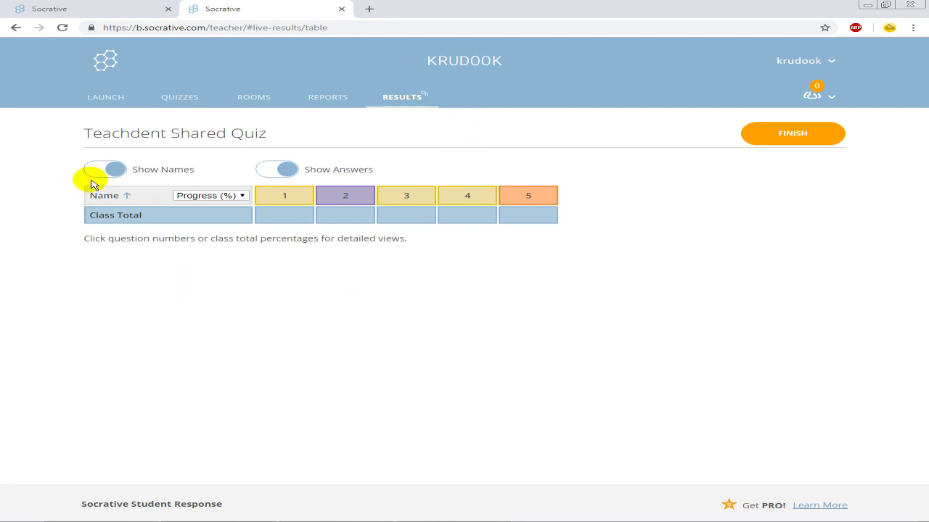
left_click(99, 172)
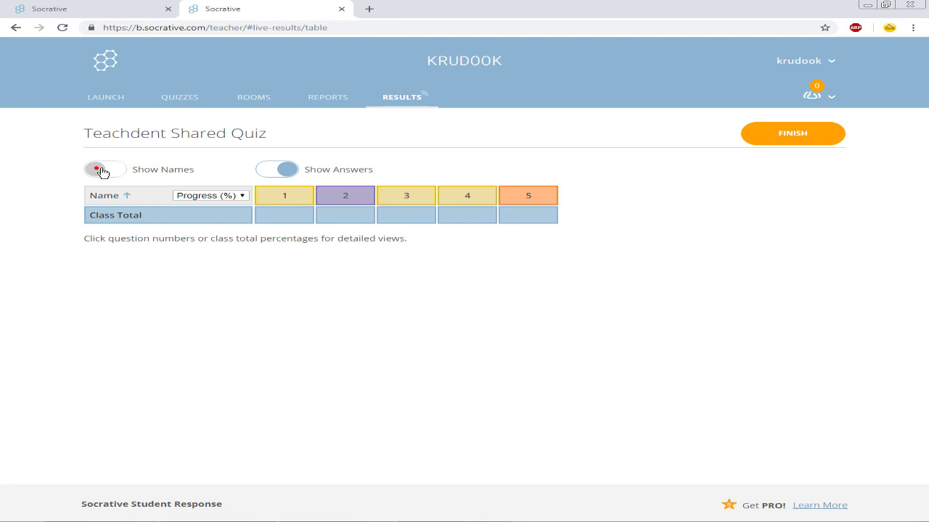
left_click(264, 172)
left_click(289, 171)
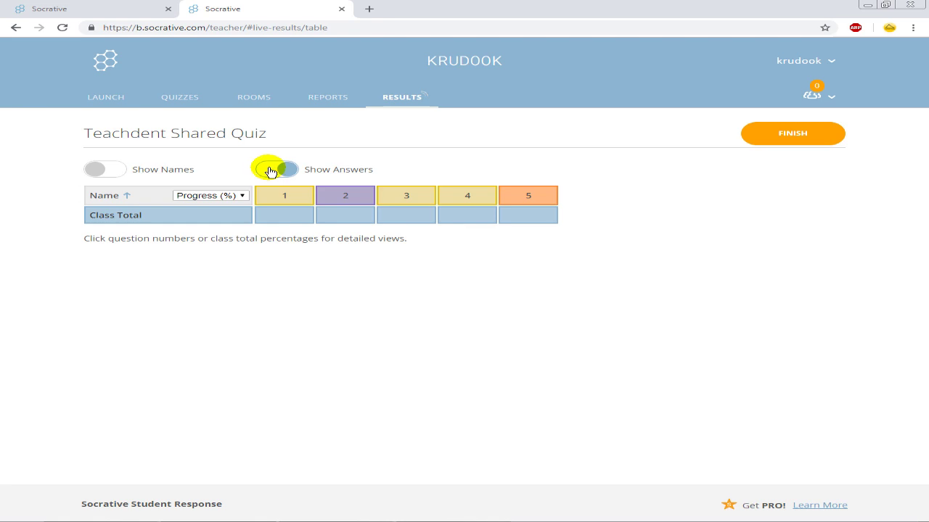
left_click(264, 171)
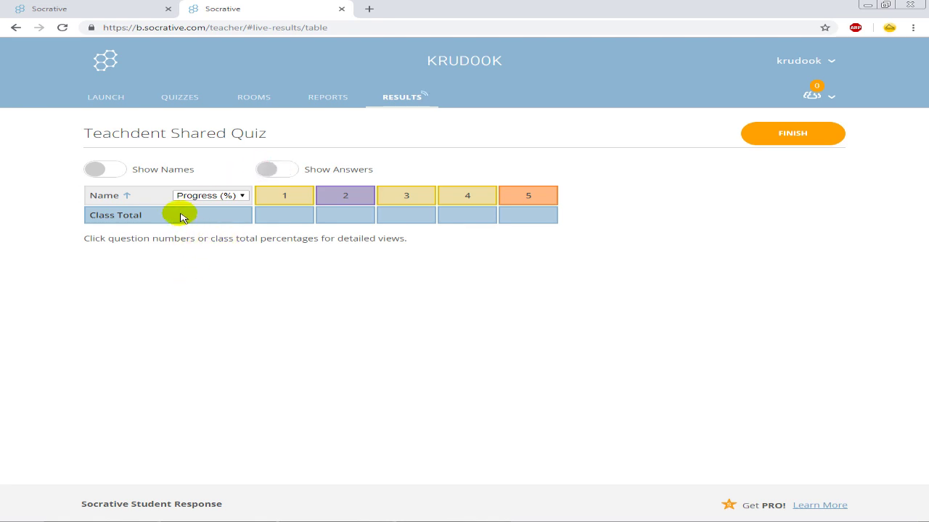
left_click(112, 174)
left_click(270, 174)
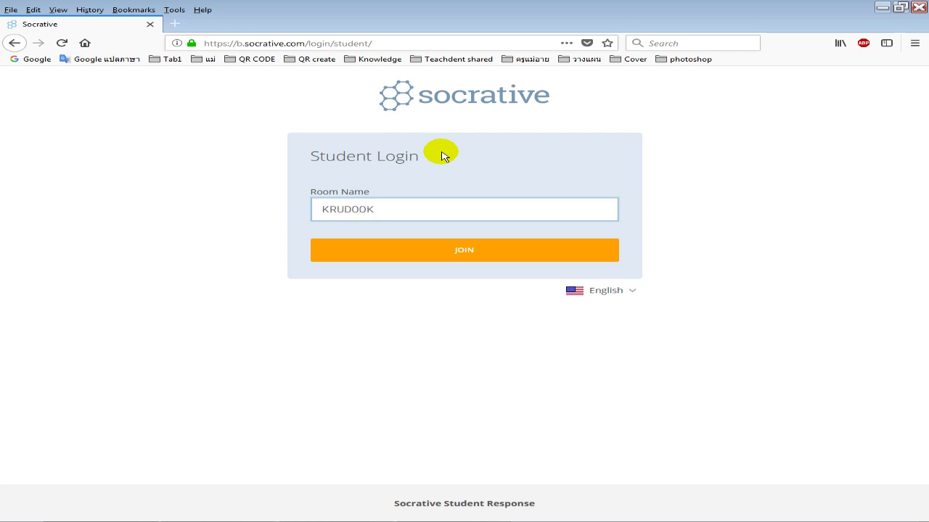
Check the room name on the teacher's page, and join that room in Firefox with the student's name
left_click(266, 511)
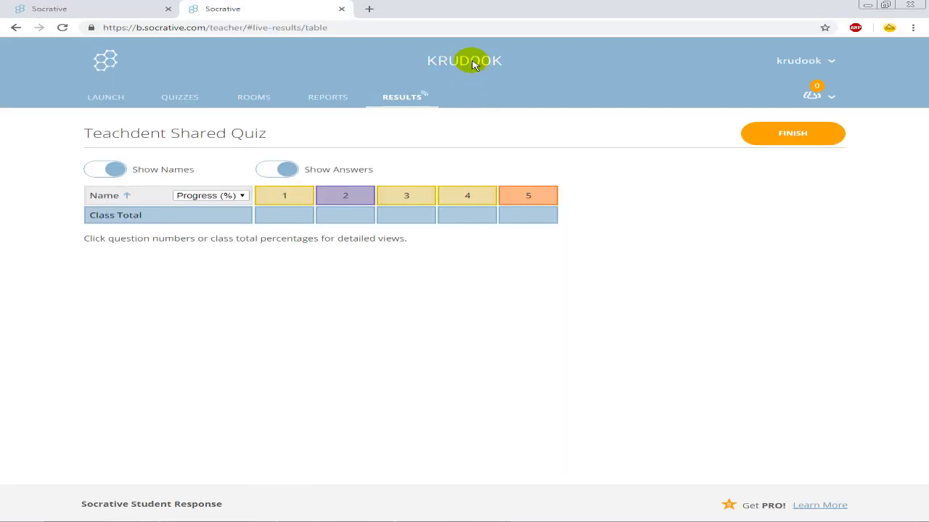
left_click(174, 511)
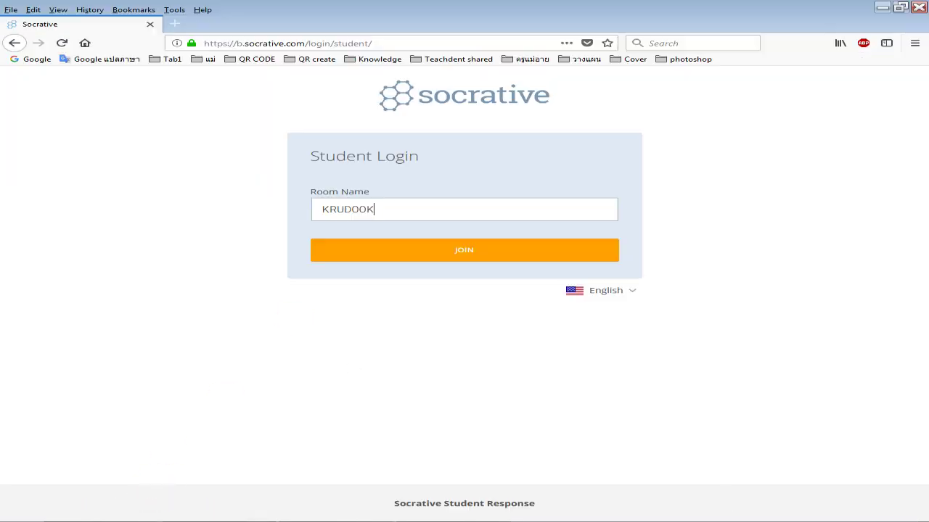
left_click(444, 256)
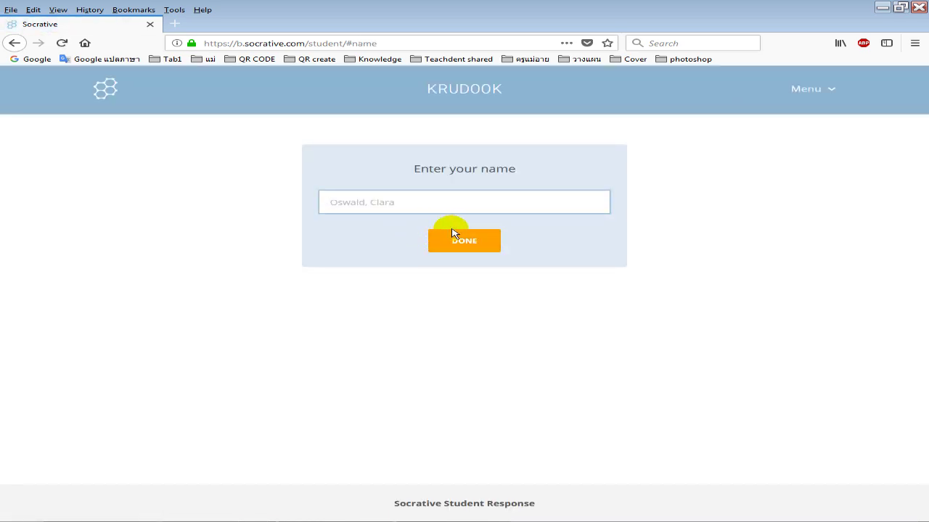
type("meena")
left_click(463, 242)
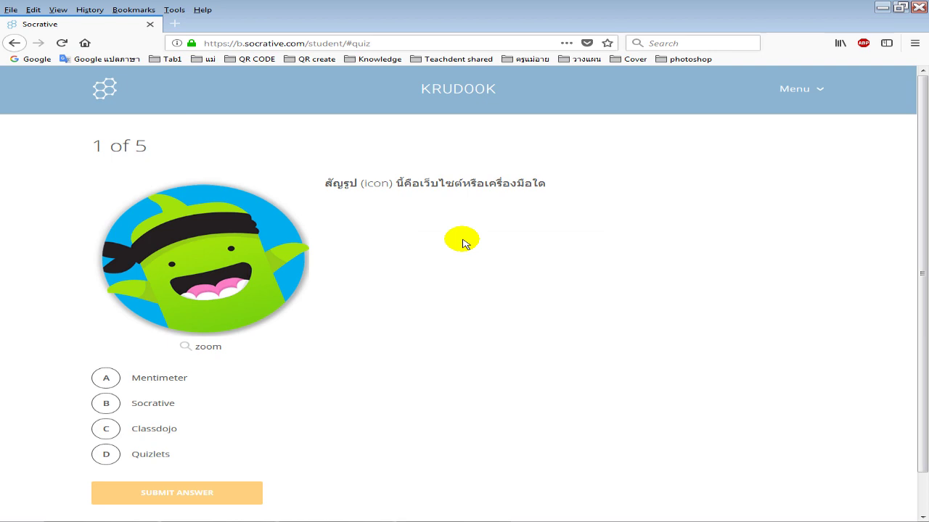
Submit "Classdojo" as the student's answer to question 1, and check the teacher's live results
left_click(108, 429)
left_click(330, 432)
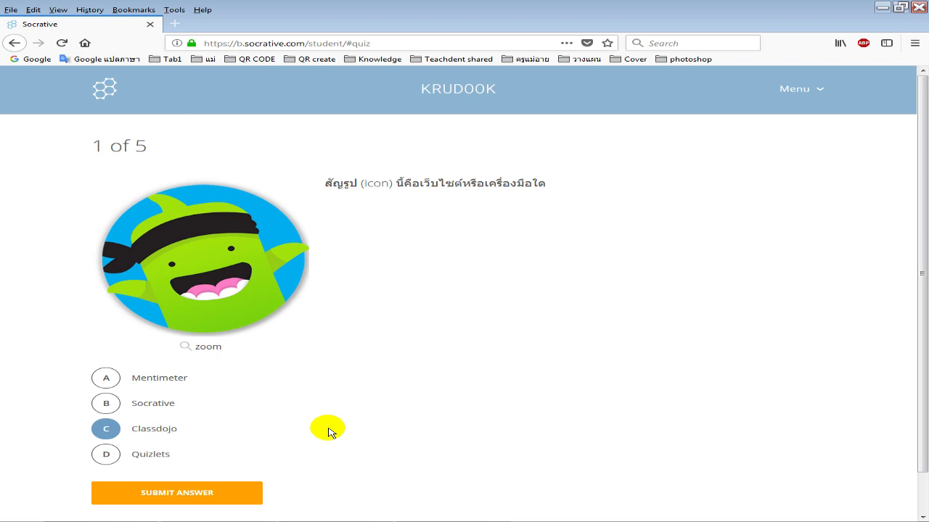
scroll(357, 440, "down", 1)
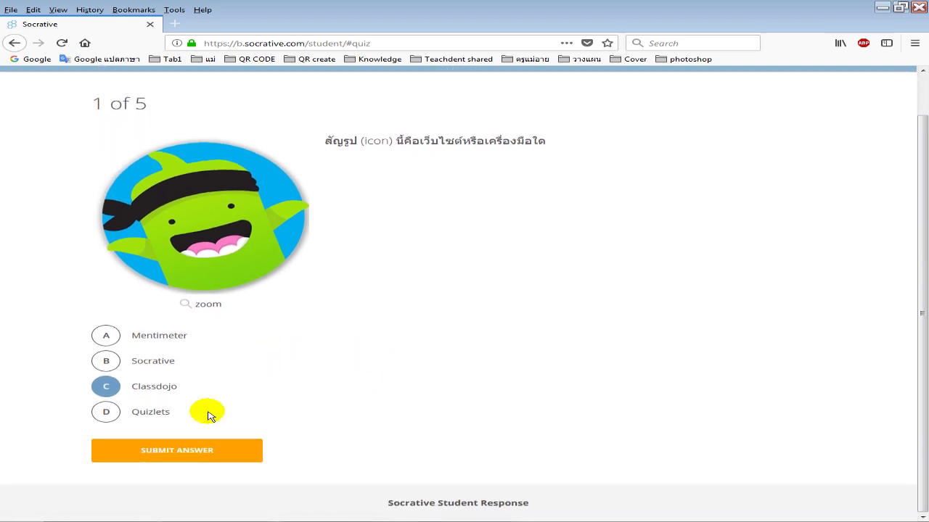
left_click(188, 457)
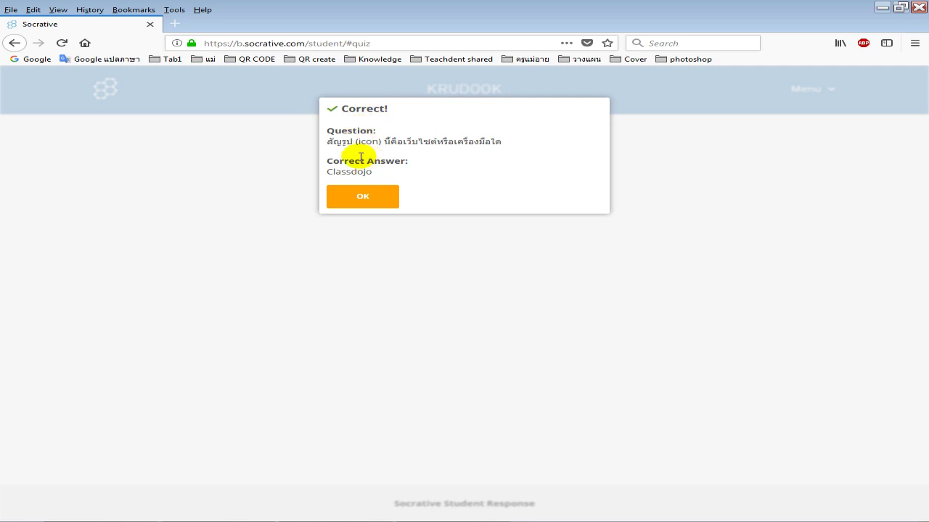
left_click(373, 193)
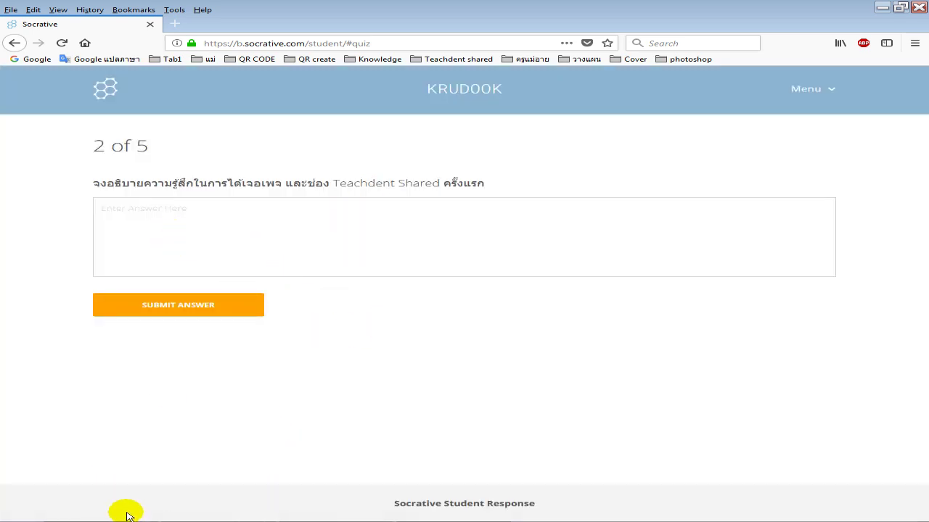
left_click(183, 520)
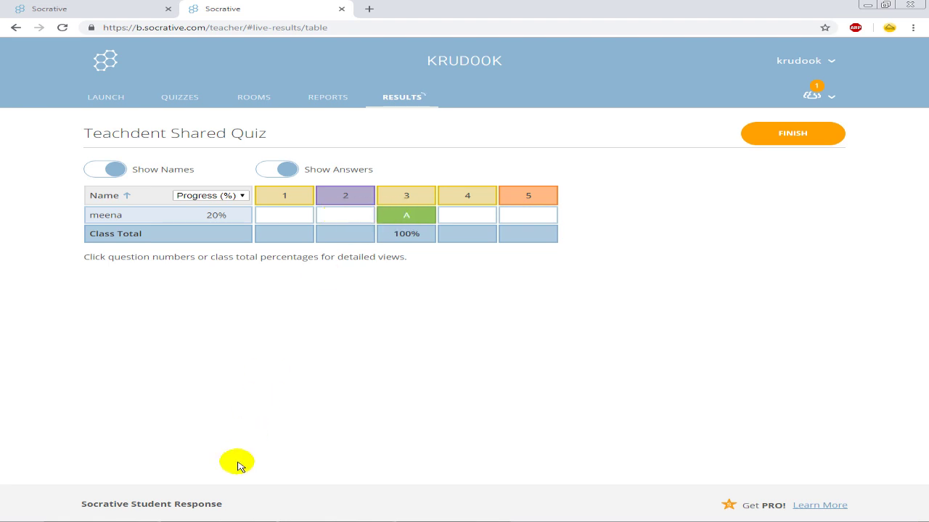
Submit a written student answer to question 2 beginning "ก็ดีนะ ทำต่อไป ทำให้การศึกษาไทย", and check the teacher's live results
left_click(239, 519)
left_click(317, 240)
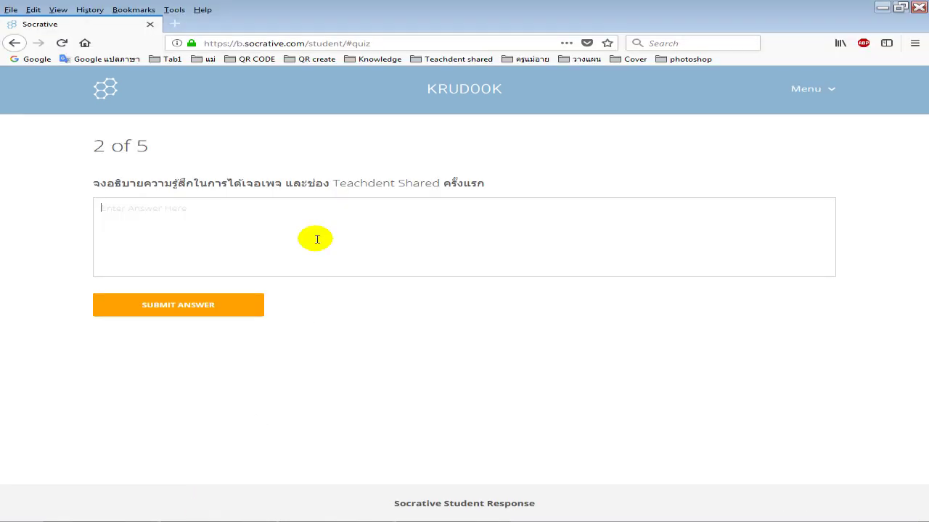
type("ค")
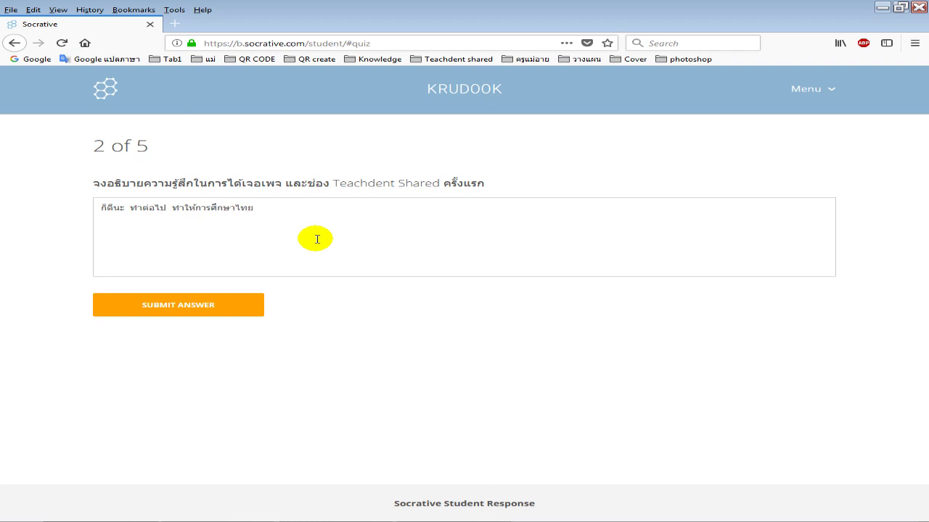
type("ึ้นเดอออออออออออออออ")
left_click(210, 306)
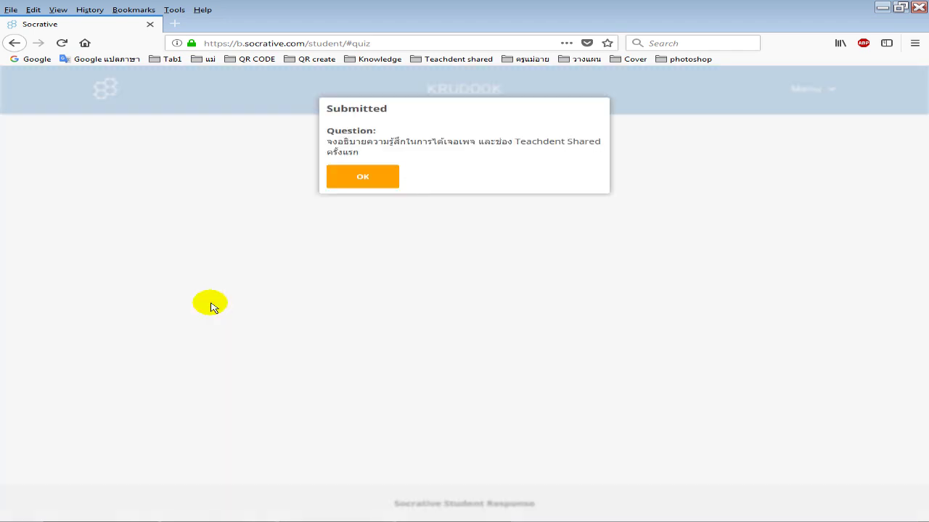
left_click(363, 178)
key("alt+Tab")
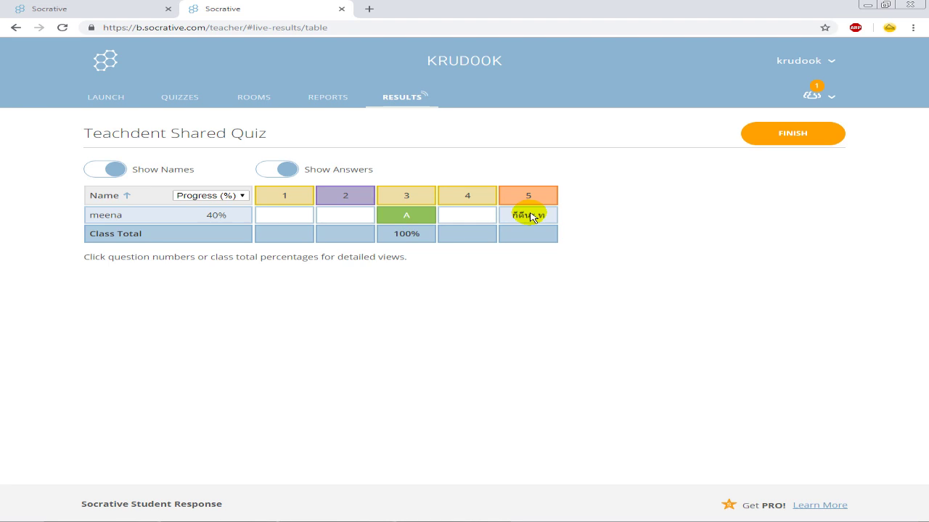
Submit "300000++" as the student's answer to question 3, and check the teacher's live results
key("alt+Tab")
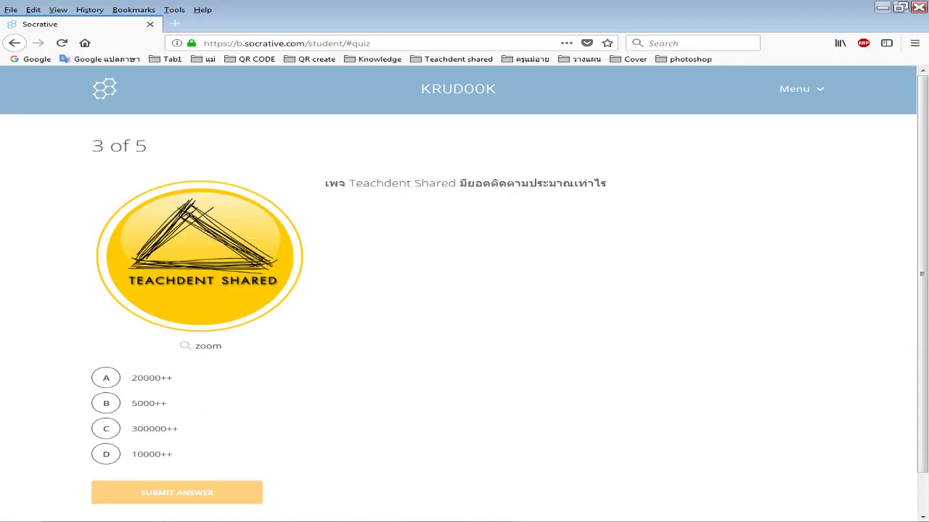
left_click(109, 430)
left_click(172, 491)
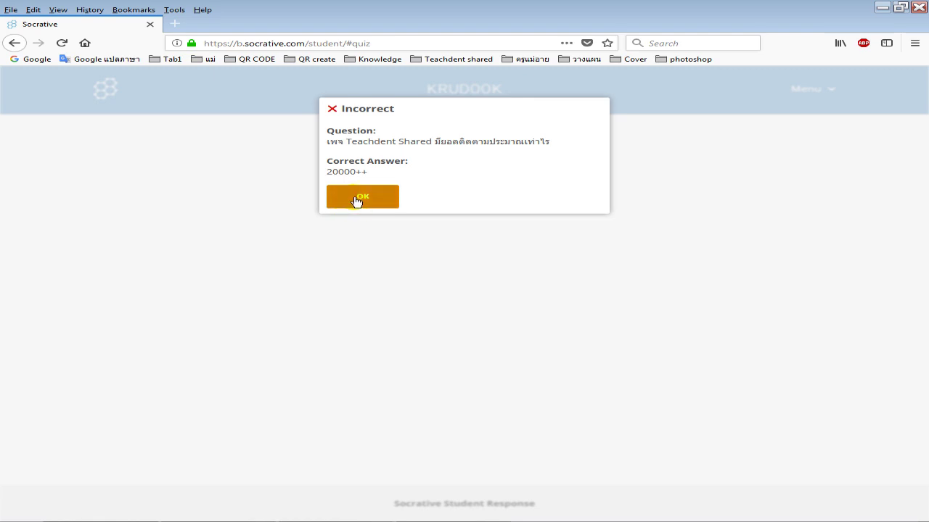
left_click(355, 201)
key("alt+Tab")
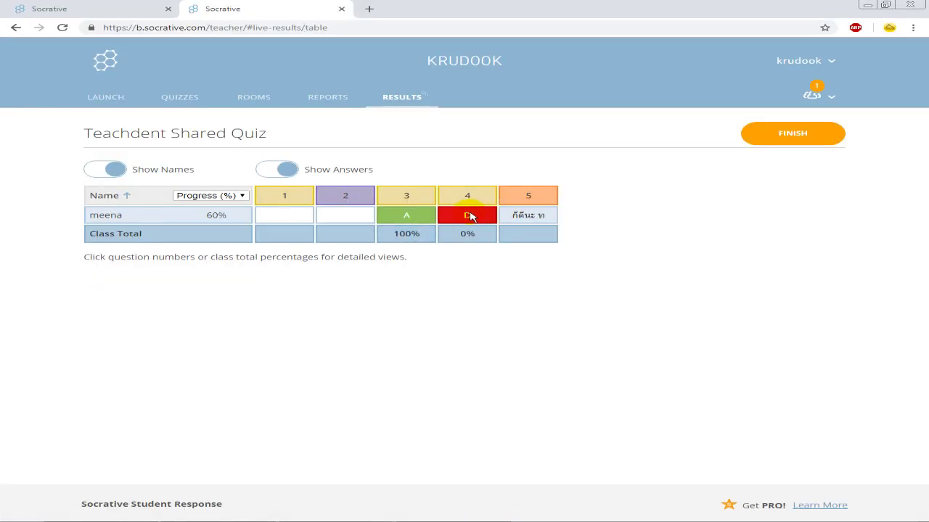
Return to the student's quiz, submit False for question 4 and dismiss its feedback
key("alt+Tab")
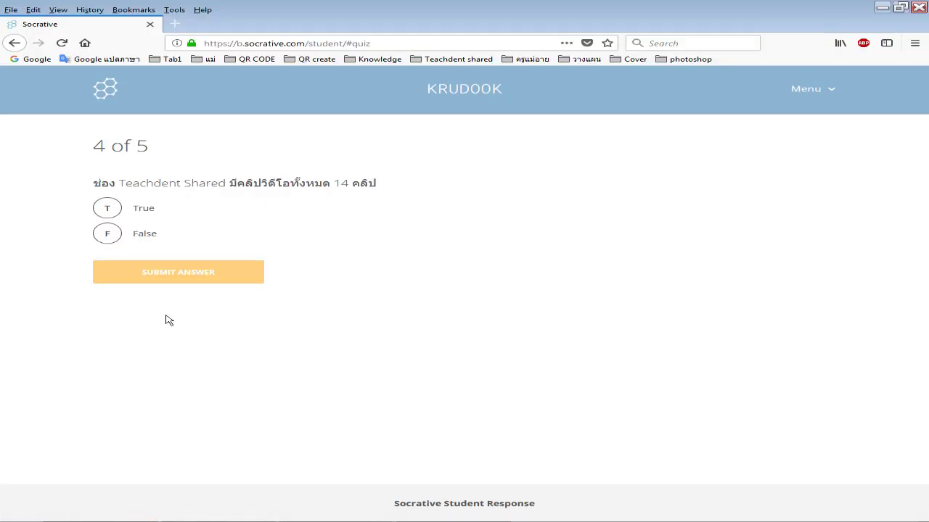
left_click(114, 231)
left_click(142, 270)
left_click(344, 201)
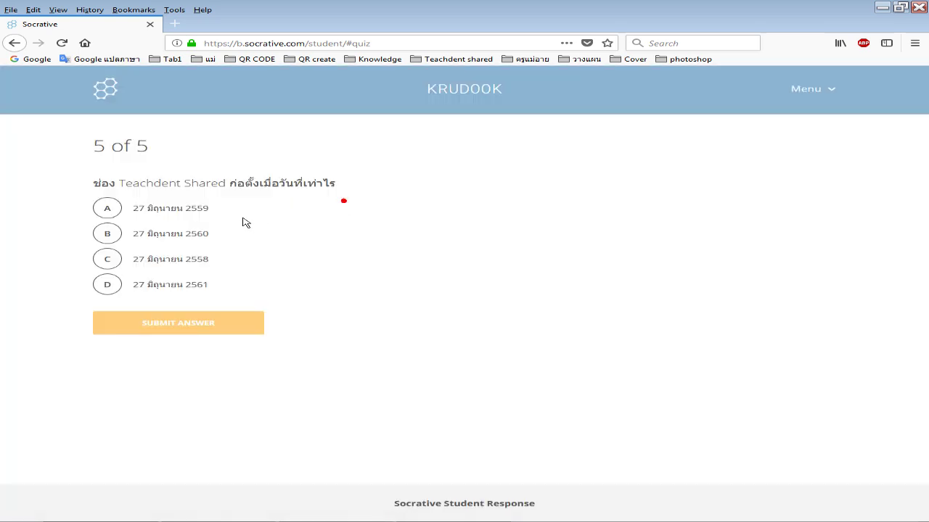
Submit "27 มิถุนายน 2560" for question 5, and close the feedback and the final score
left_click(107, 237)
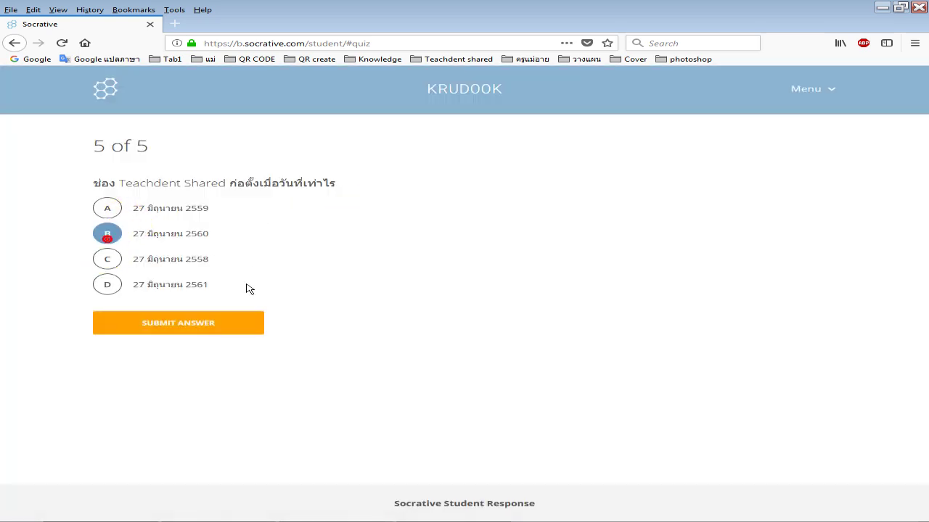
left_click(218, 321)
left_click(350, 205)
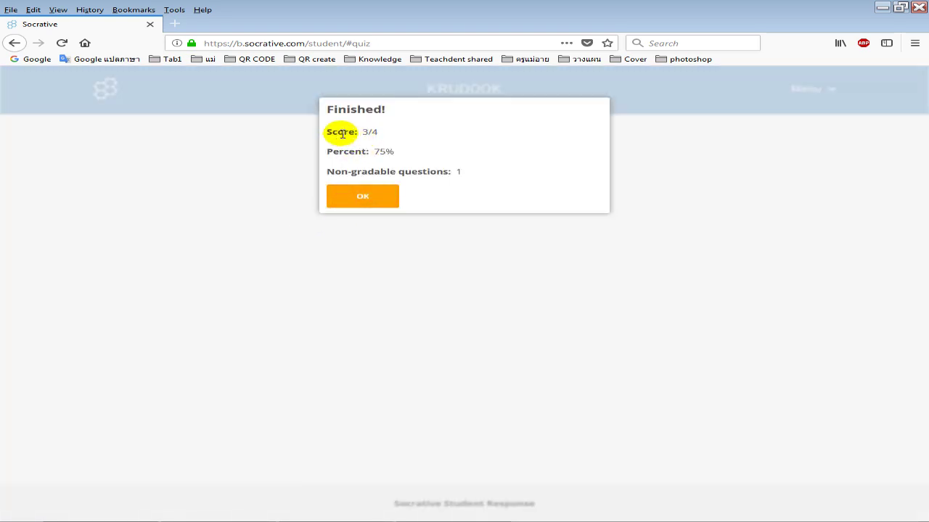
left_click(383, 201)
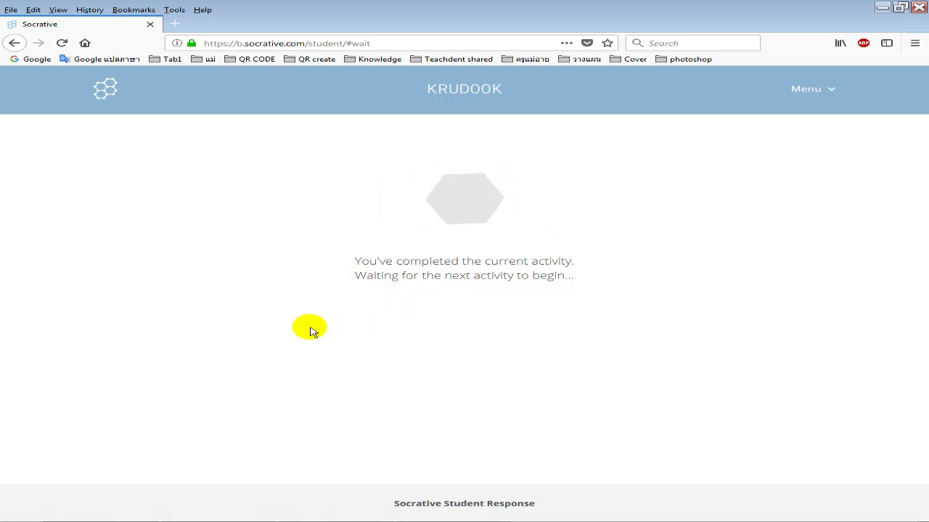
Switch to the teacher's results, finish the quiz, and download the Whole Class Excel, Individual Student(s) PDF and Question Specific PDF reports
left_click(253, 517)
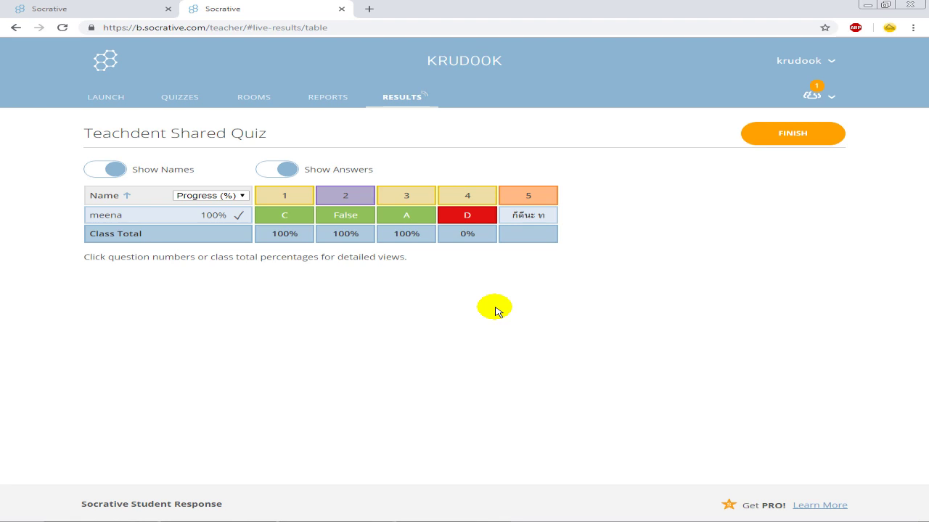
left_click(784, 137)
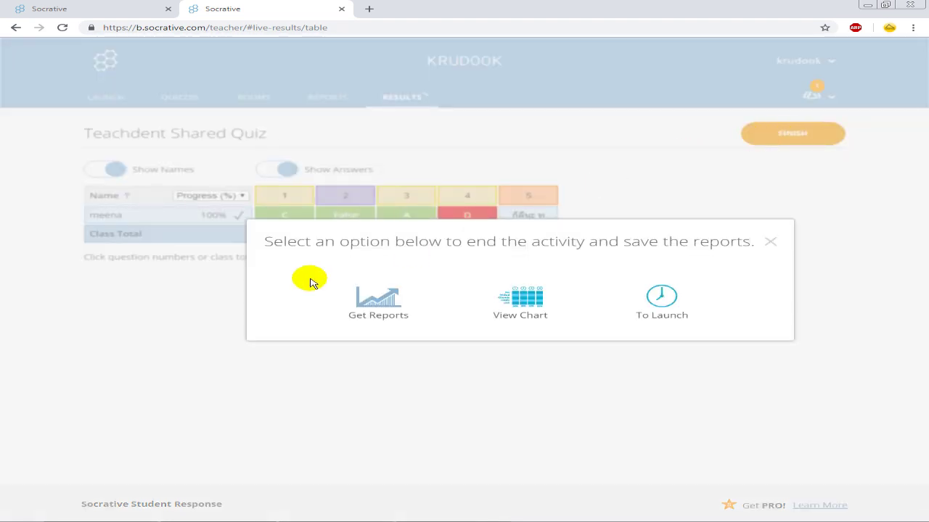
left_click(369, 298)
left_click(546, 300)
left_click(545, 324)
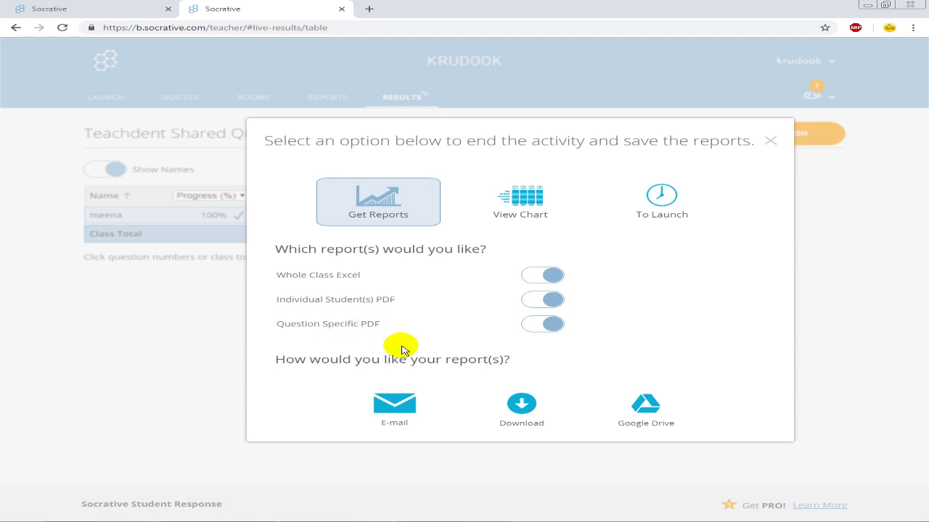
left_click(519, 409)
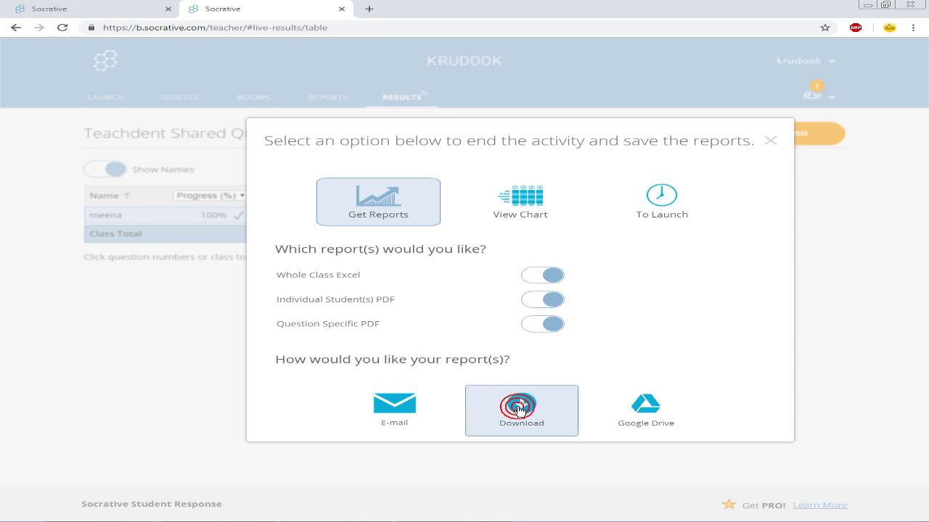
left_click(519, 409)
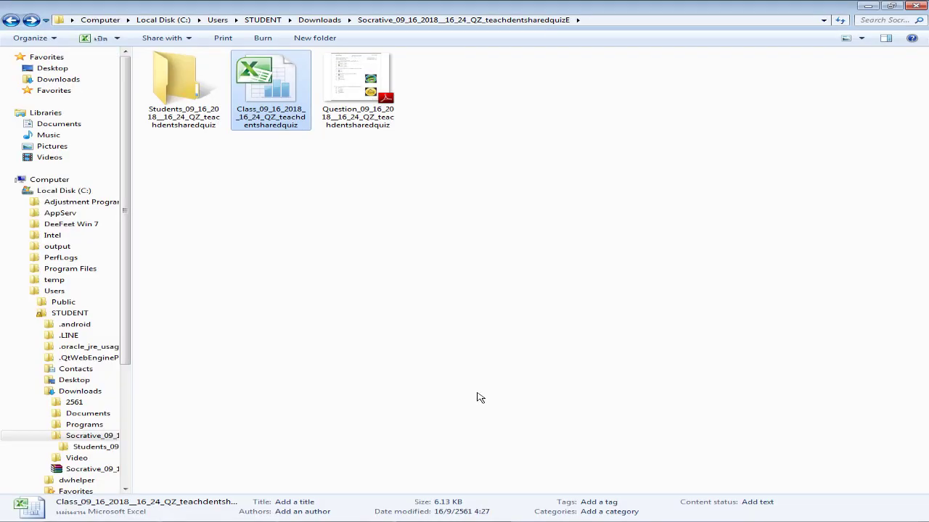
Delete the old Socrative_09_16_2018__16_24 ZIP archive and its extracted folder from Downloads
key("BackSpace")
left_click(421, 75)
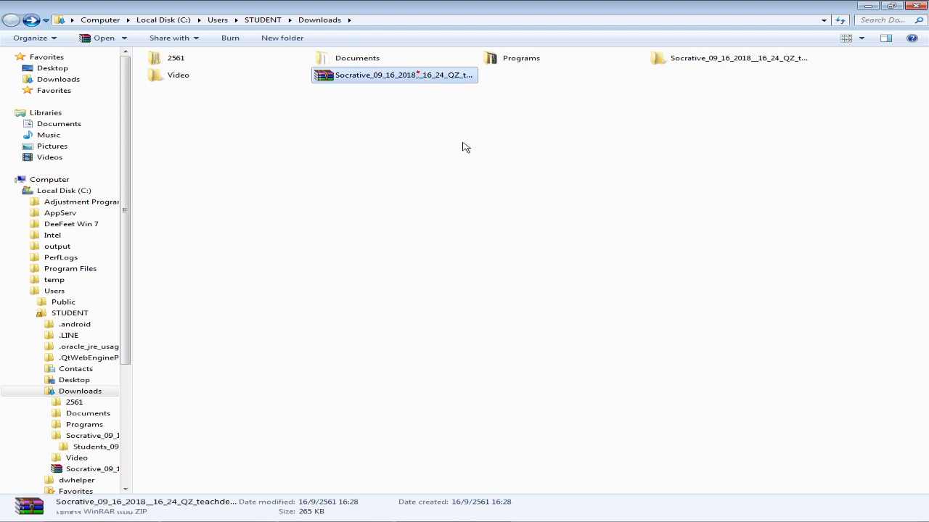
key("shift+Delete")
key("Return")
left_click(535, 292)
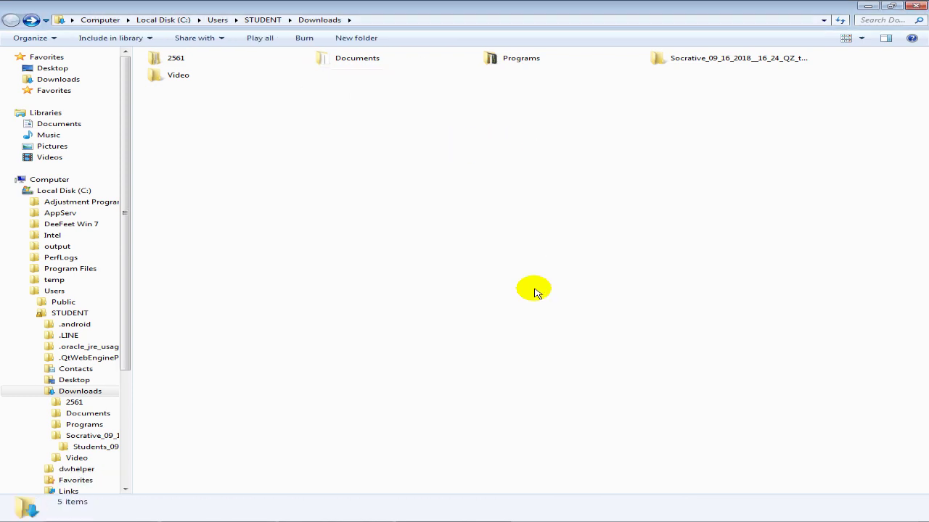
left_click(240, 514)
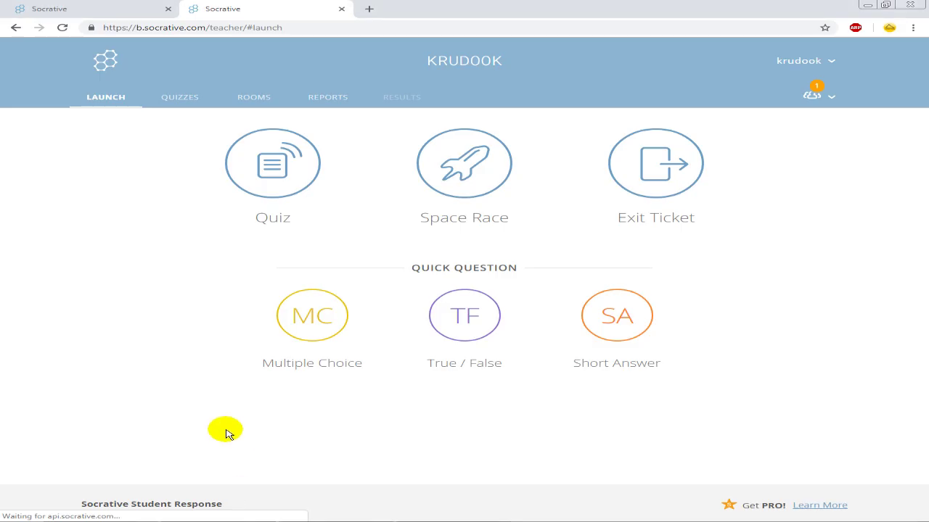
key("alt+Tab")
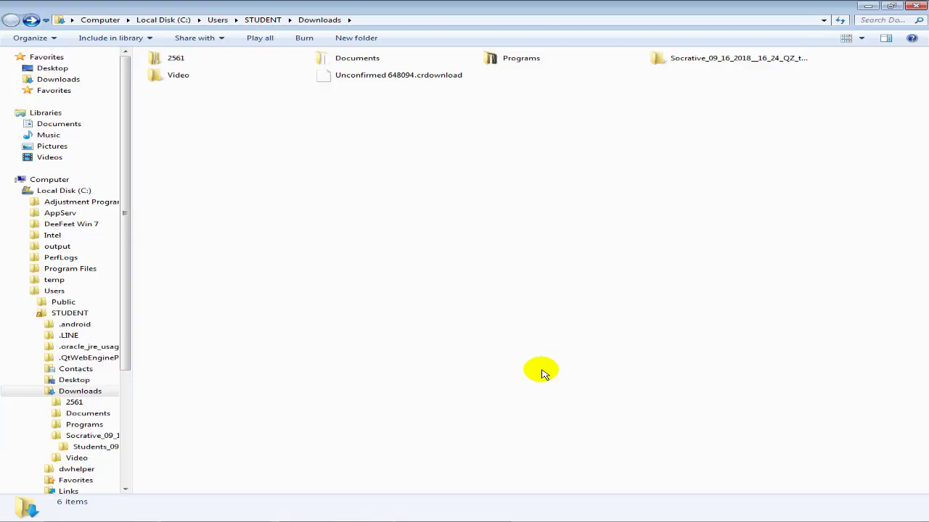
left_click(445, 86)
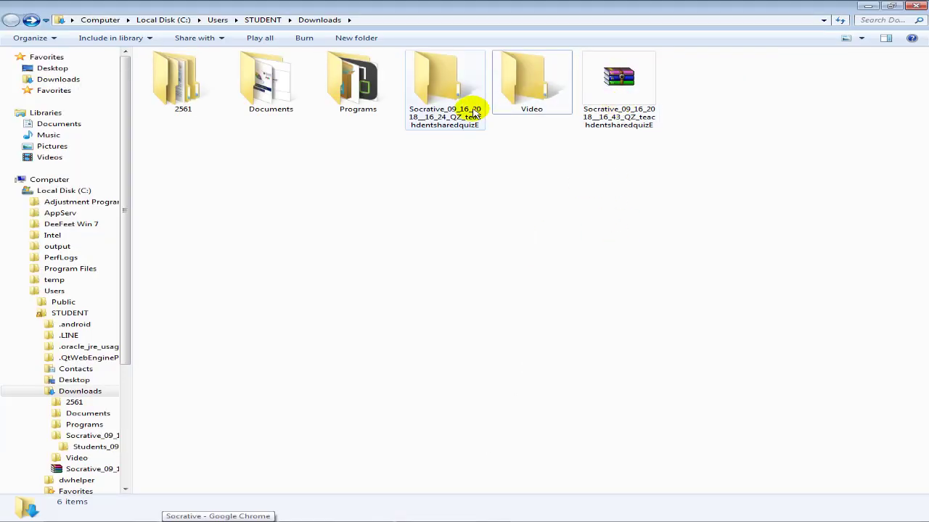
key("Delete")
key("Return")
Extract the Socrative_09_16_2018__16_43 archive into a folder of the same name and open it with large icons
right_click(544, 119)
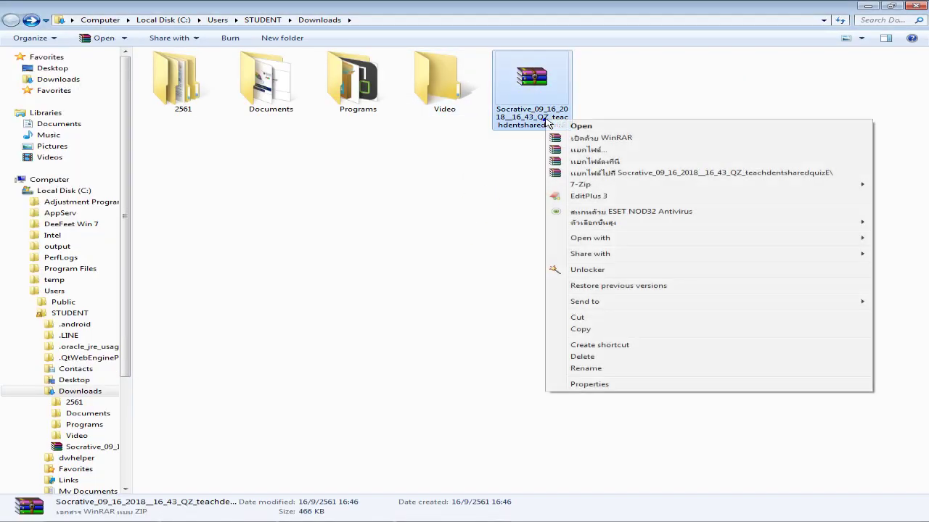
left_click(565, 177)
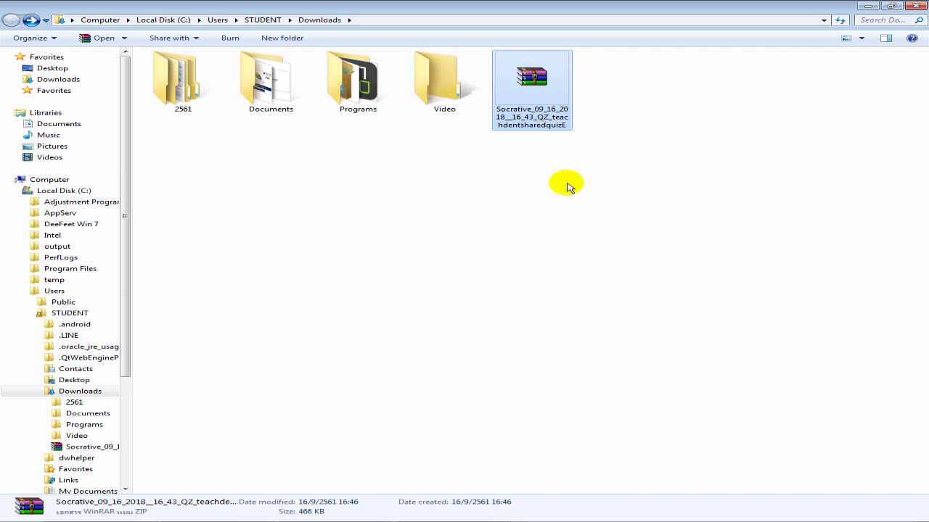
double_click(459, 102)
scroll(452, 228, "up", 5, "ctrl")
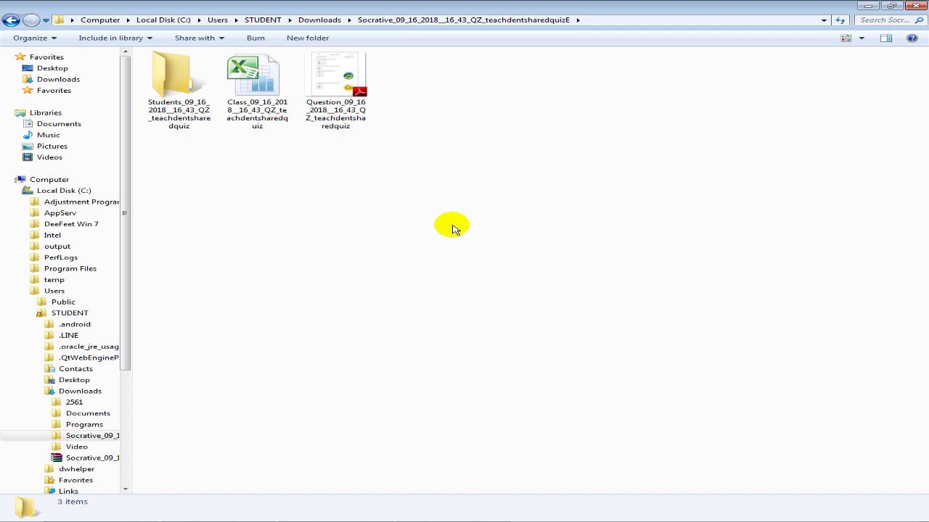
Open the Question PDF report and examine the answer counts for each quiz question
double_click(348, 80)
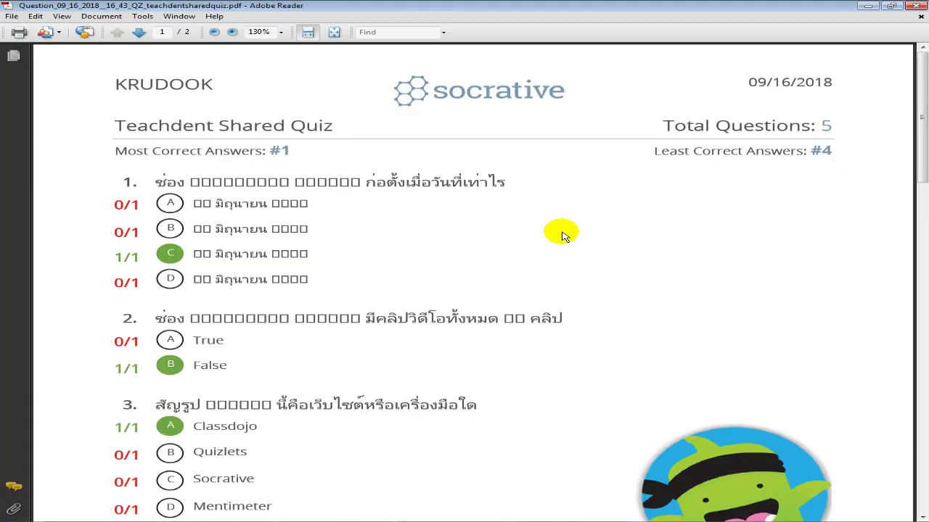
scroll(565, 235, "down", 15)
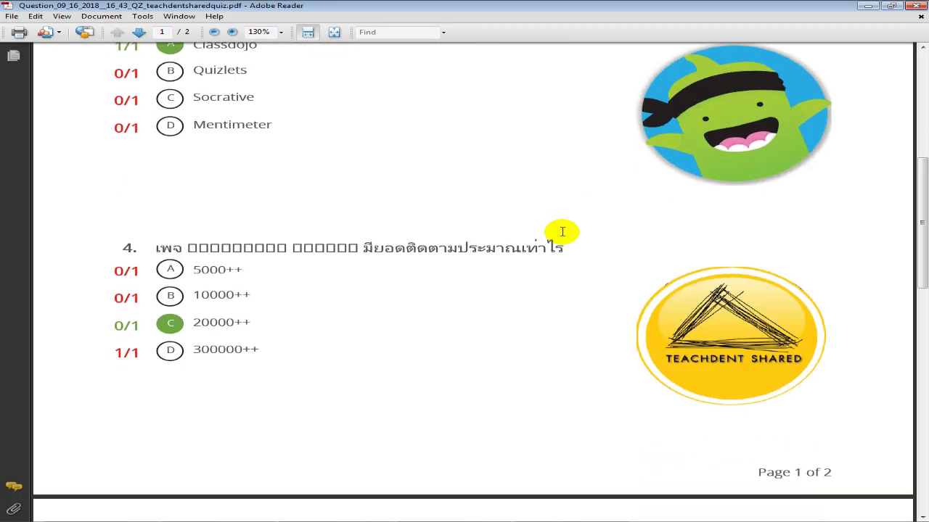
scroll(564, 235, "up", 15)
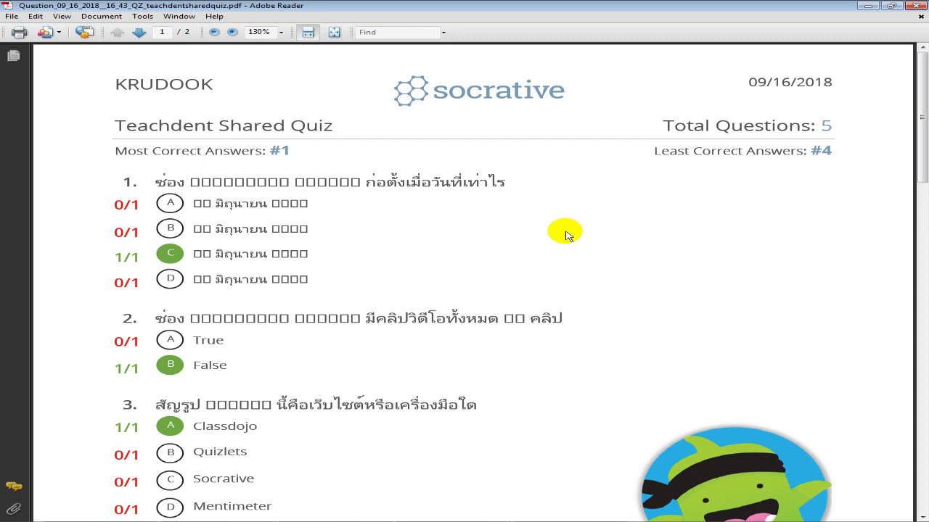
scroll(568, 234, "down", 15)
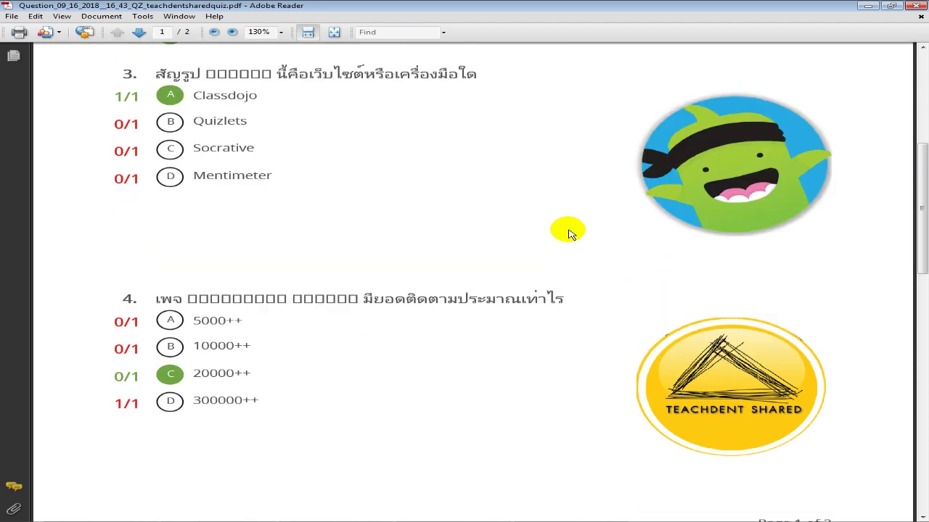
scroll(568, 235, "up", 12)
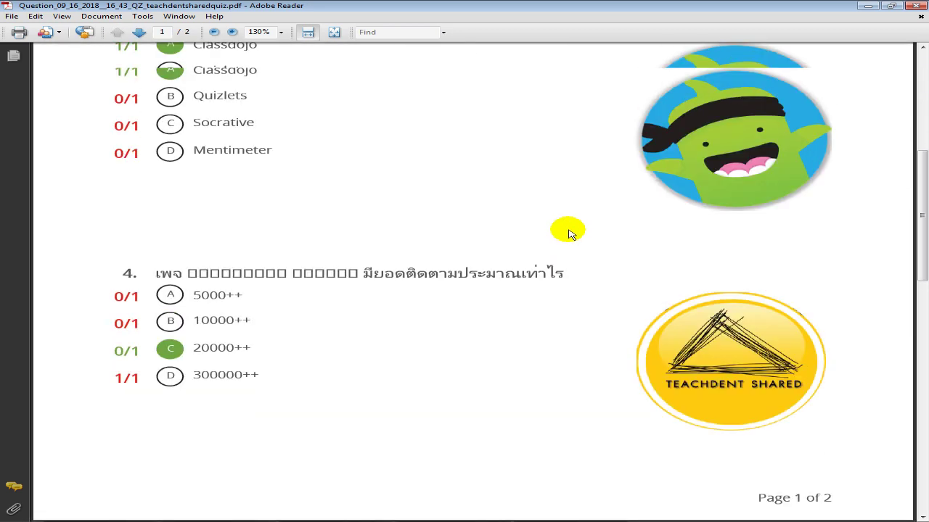
Open the Class Excel report, enable editing, and widen column I, which holds the written-answer question
key("alt+Tab")
double_click(251, 98)
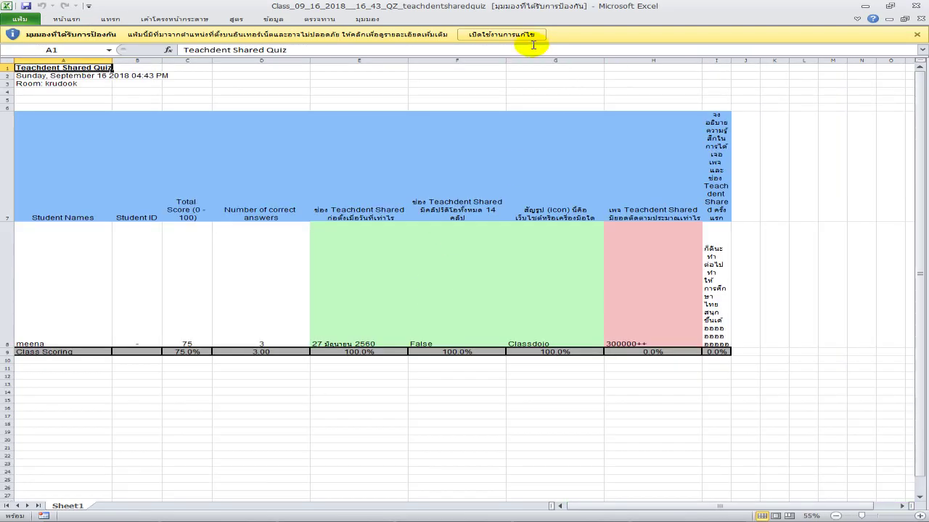
left_click(517, 35)
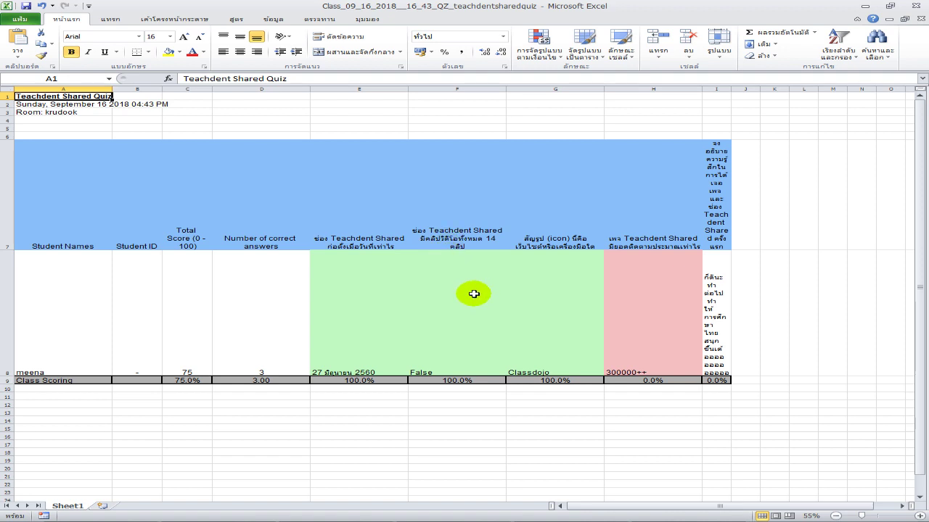
left_click_drag(729, 90, 787, 91)
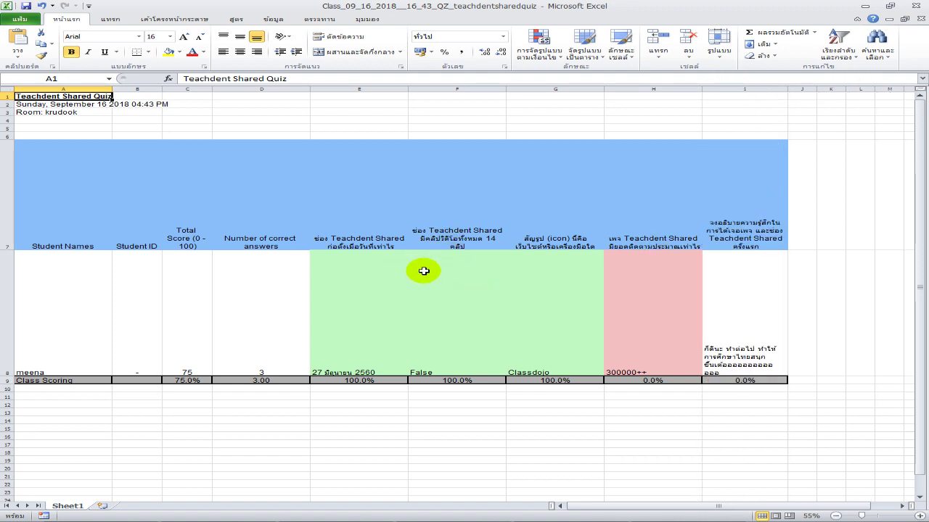
left_click(738, 314)
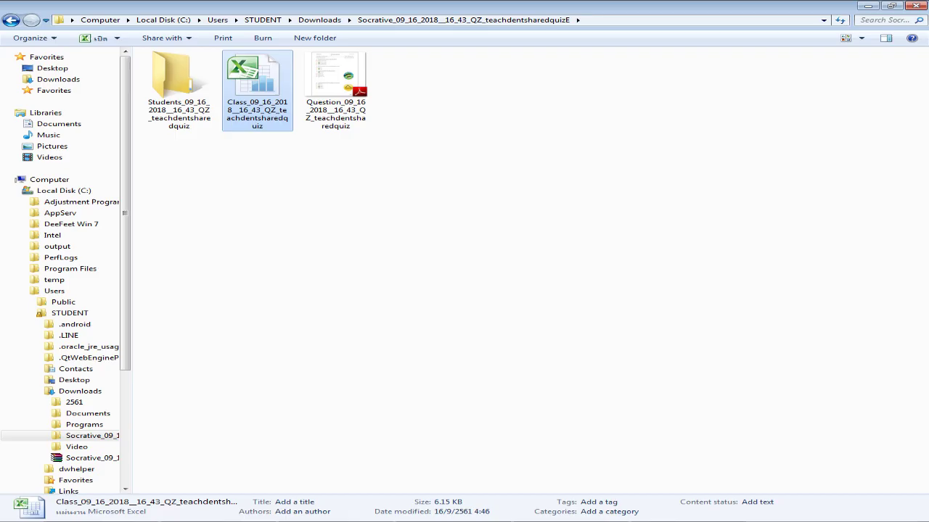
Review the individual student's PDF report from the Students folder, and return to Socrative to dismiss the download bar
double_click(190, 119)
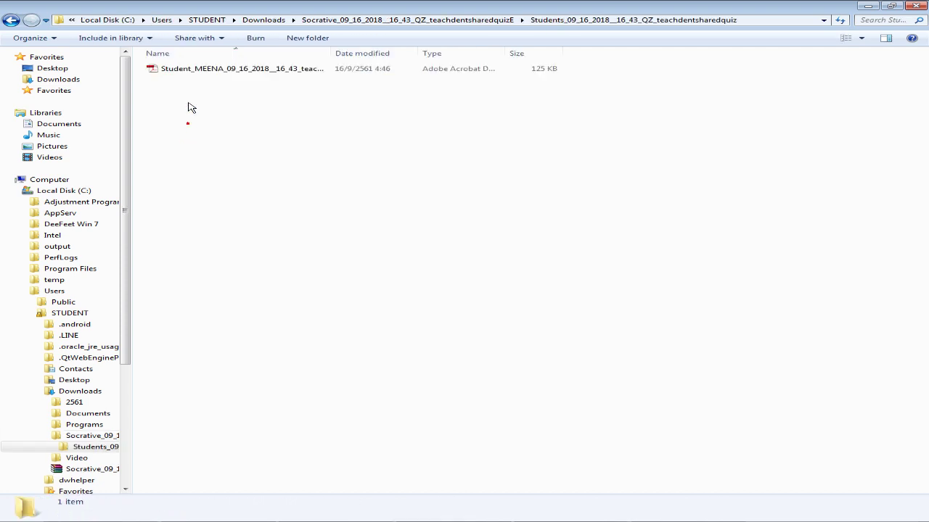
double_click(170, 79)
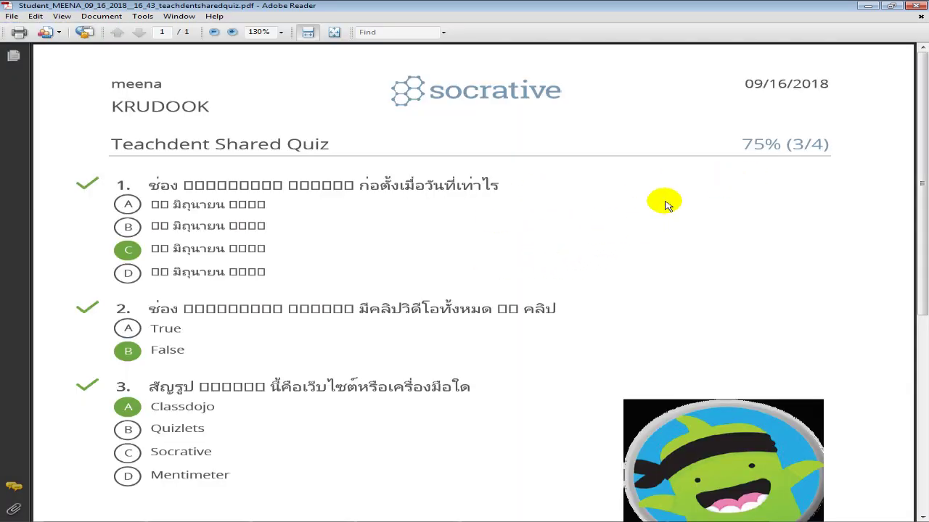
scroll(659, 238, "down", 5)
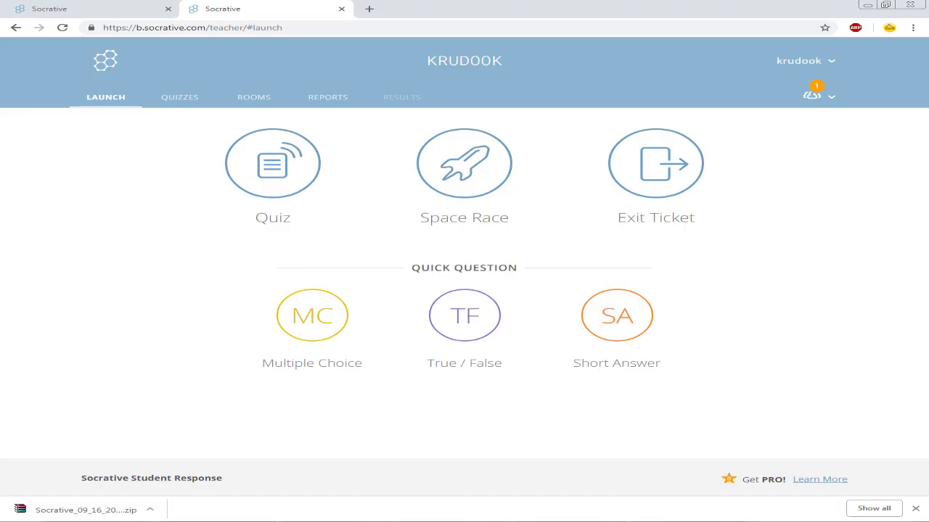
left_click(915, 509)
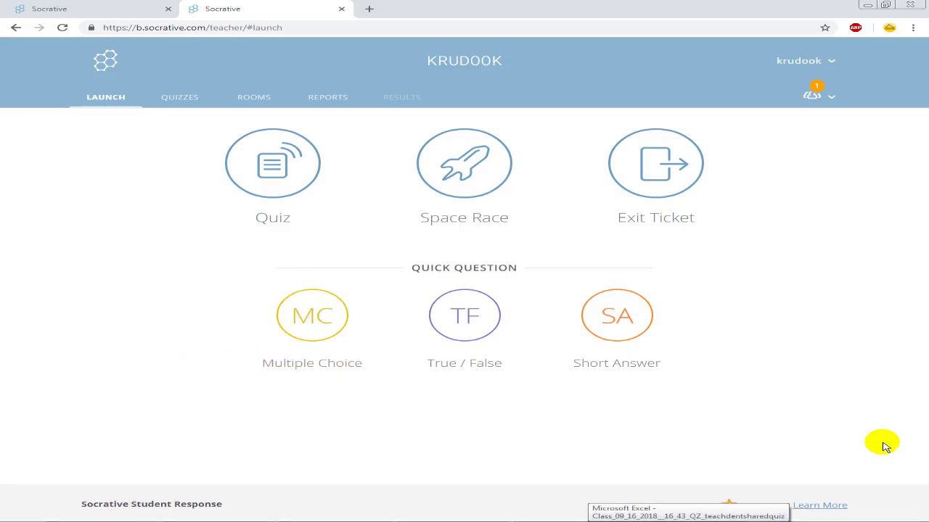